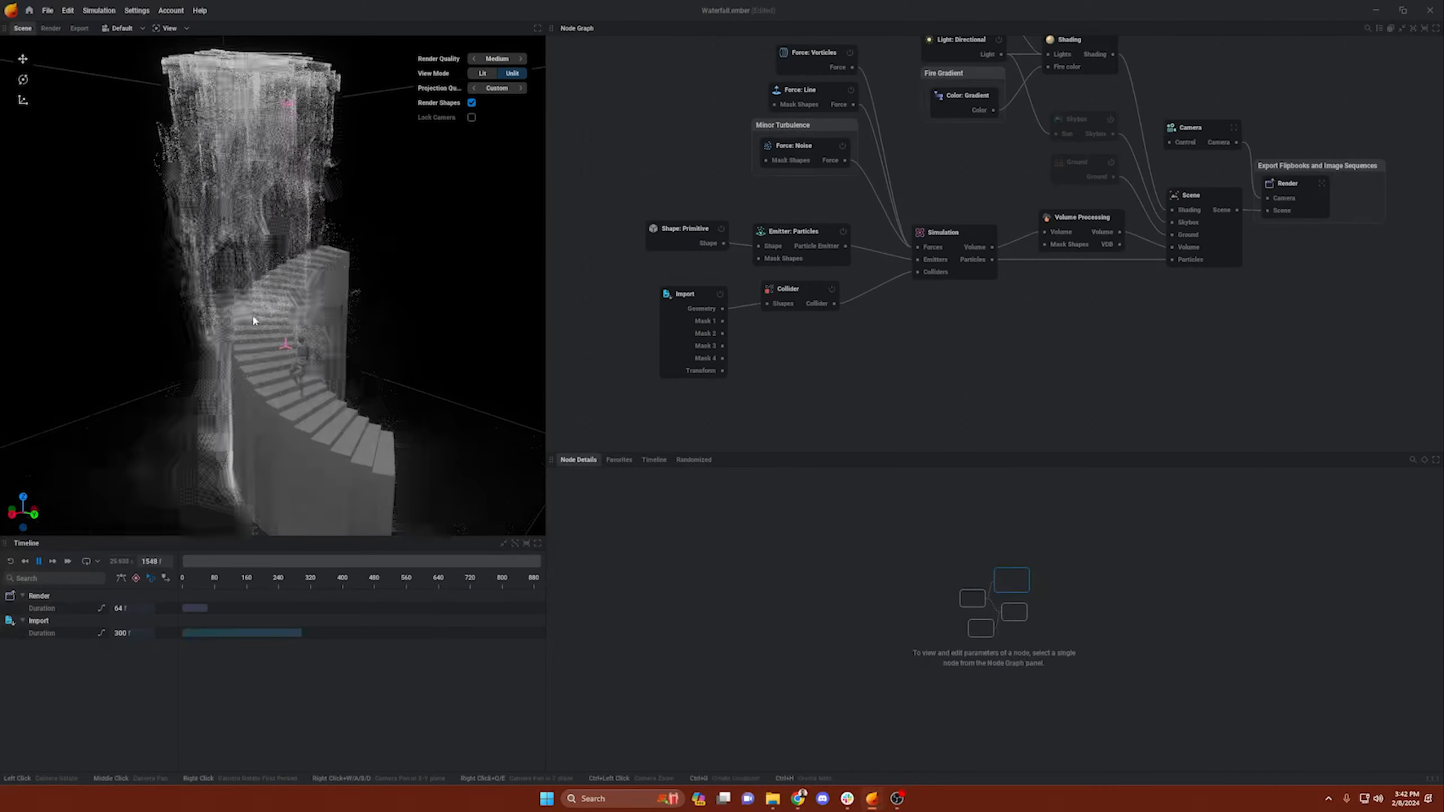
middle_click_drag(1063, 296, 1063, 329)
middle_click_drag(1012, 195, 1011, 221)
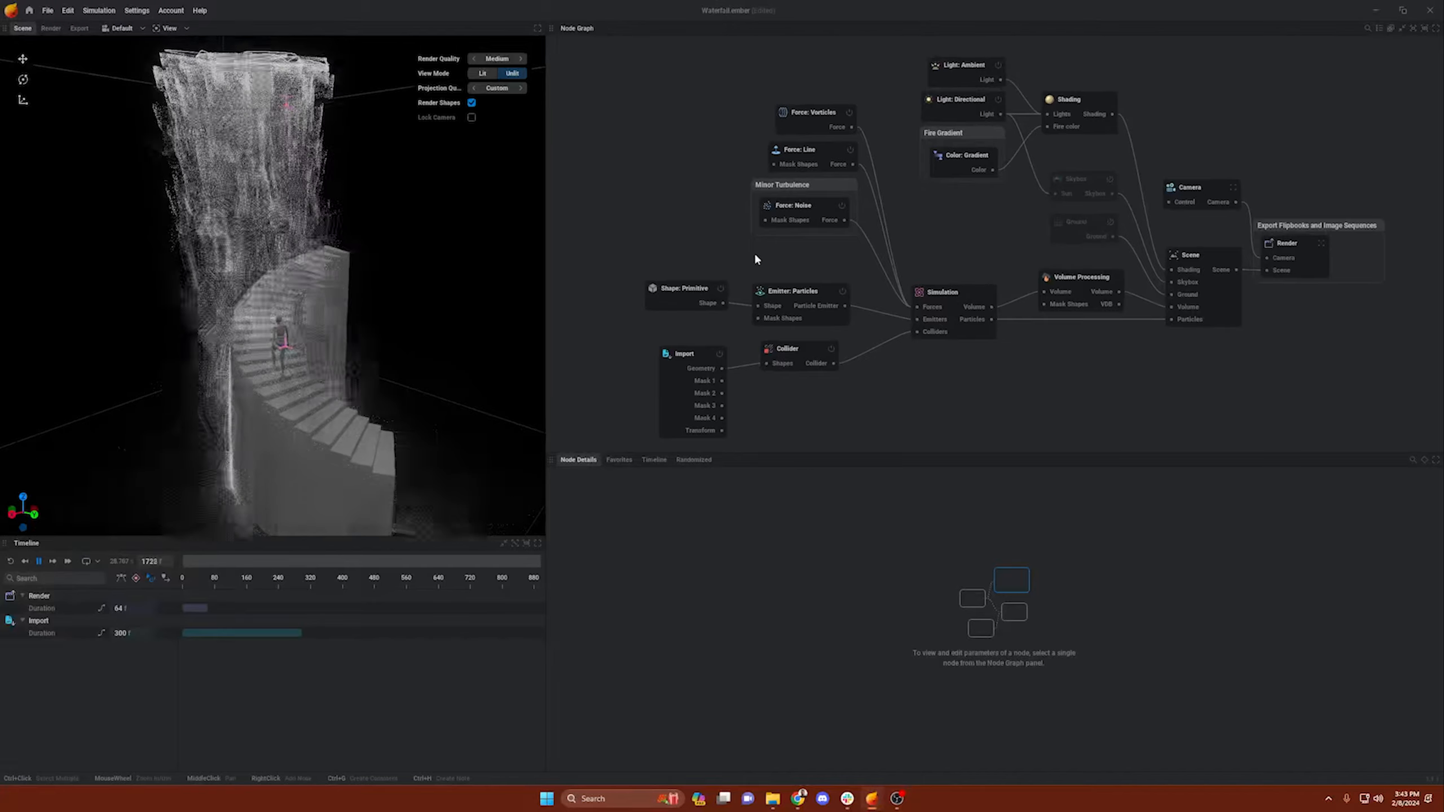
middle_click_drag(892, 386, 885, 378)
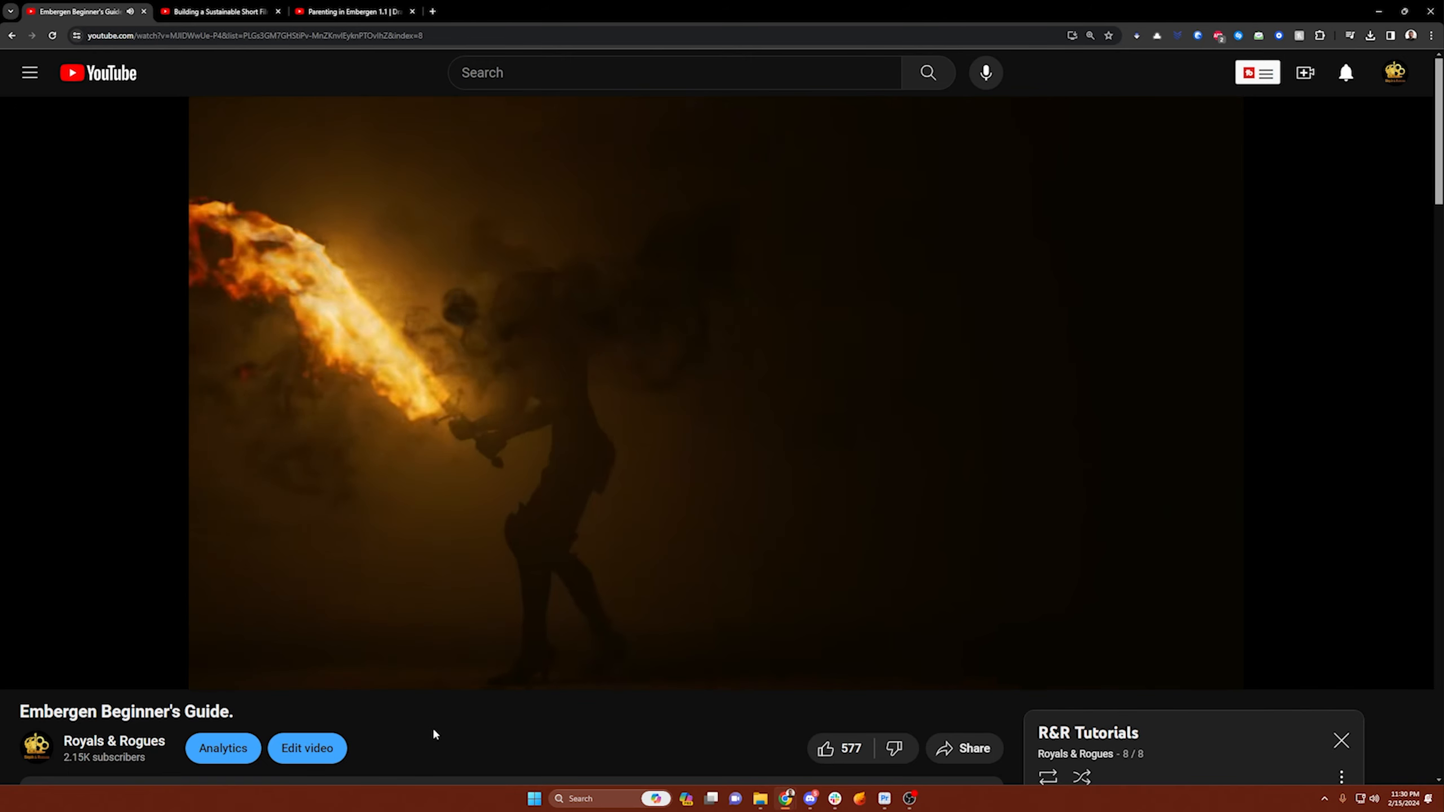
Switch to YouTube and skip forward in the Embergen Beginner's Guide video to the section on importing to Blender
key("Right")
key("Right")
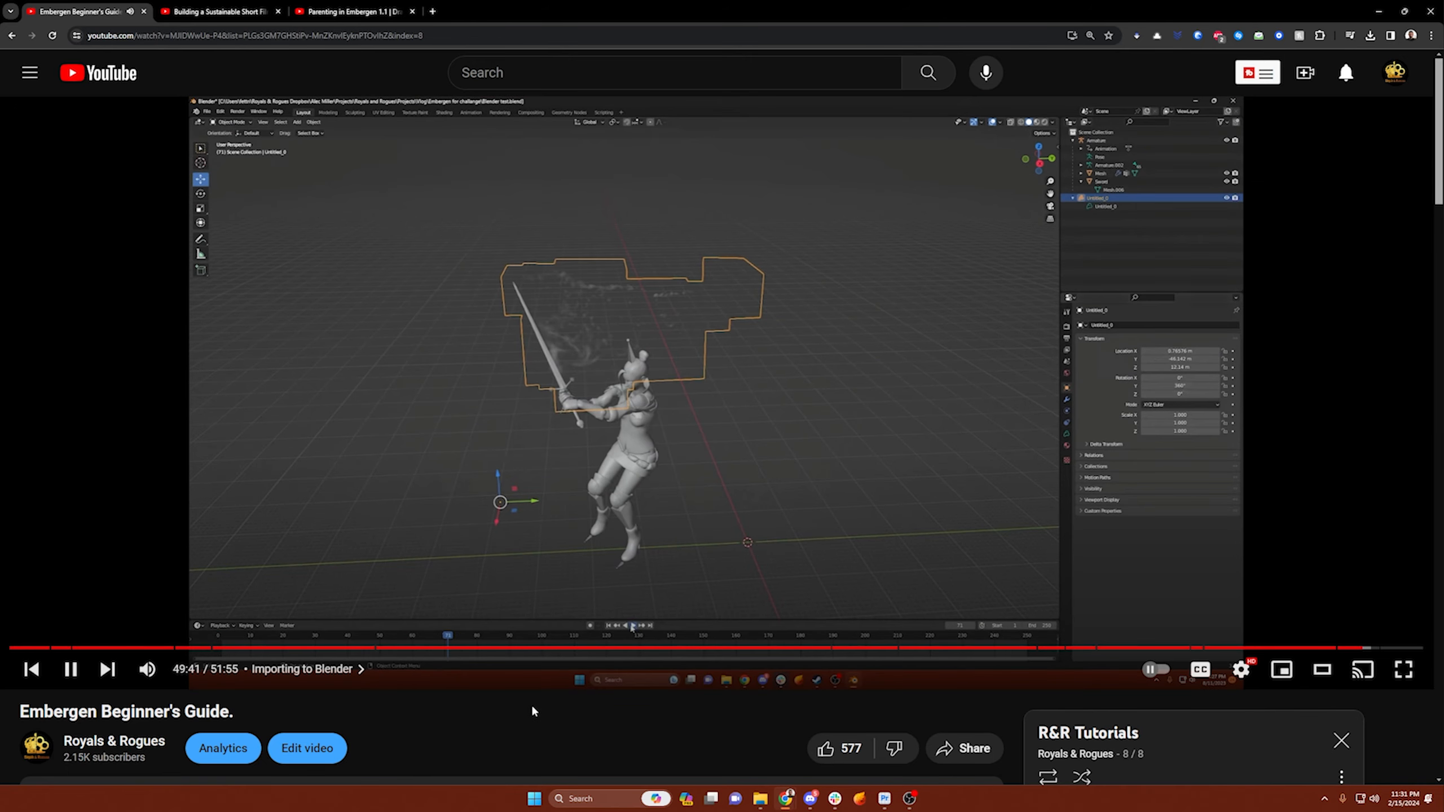
key("Right")
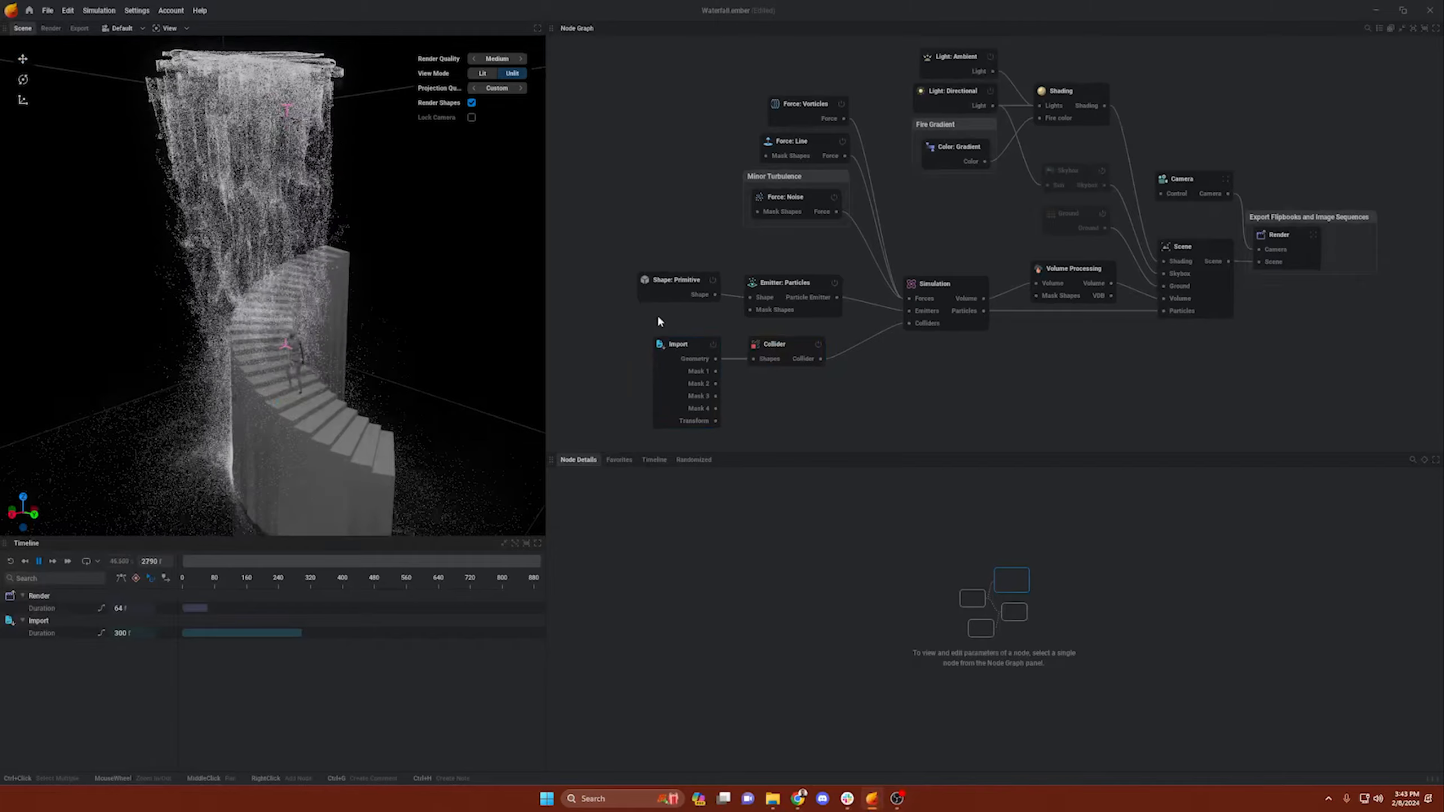
left_click(798, 284)
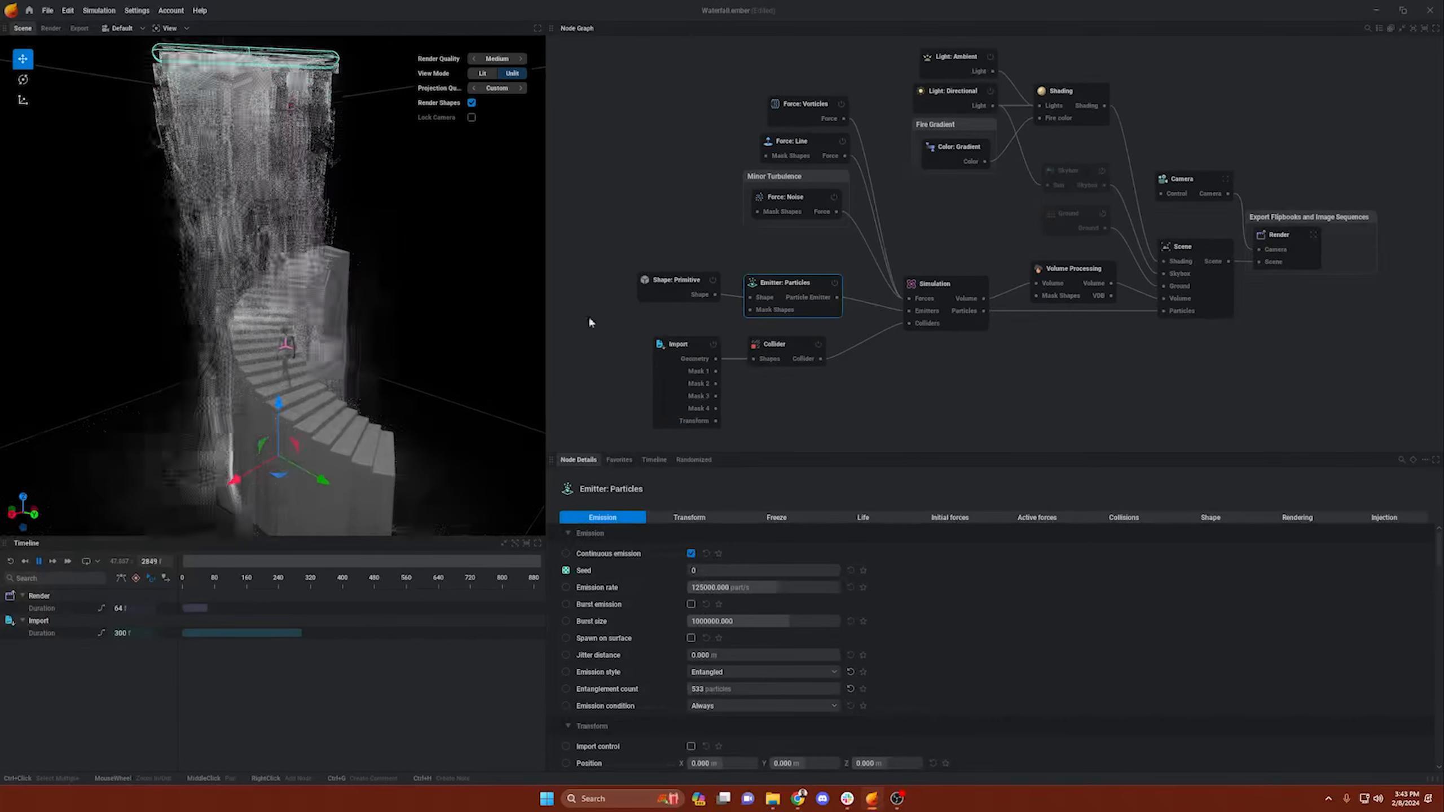
left_click(906, 409)
left_click_drag(432, 410, 309, 402)
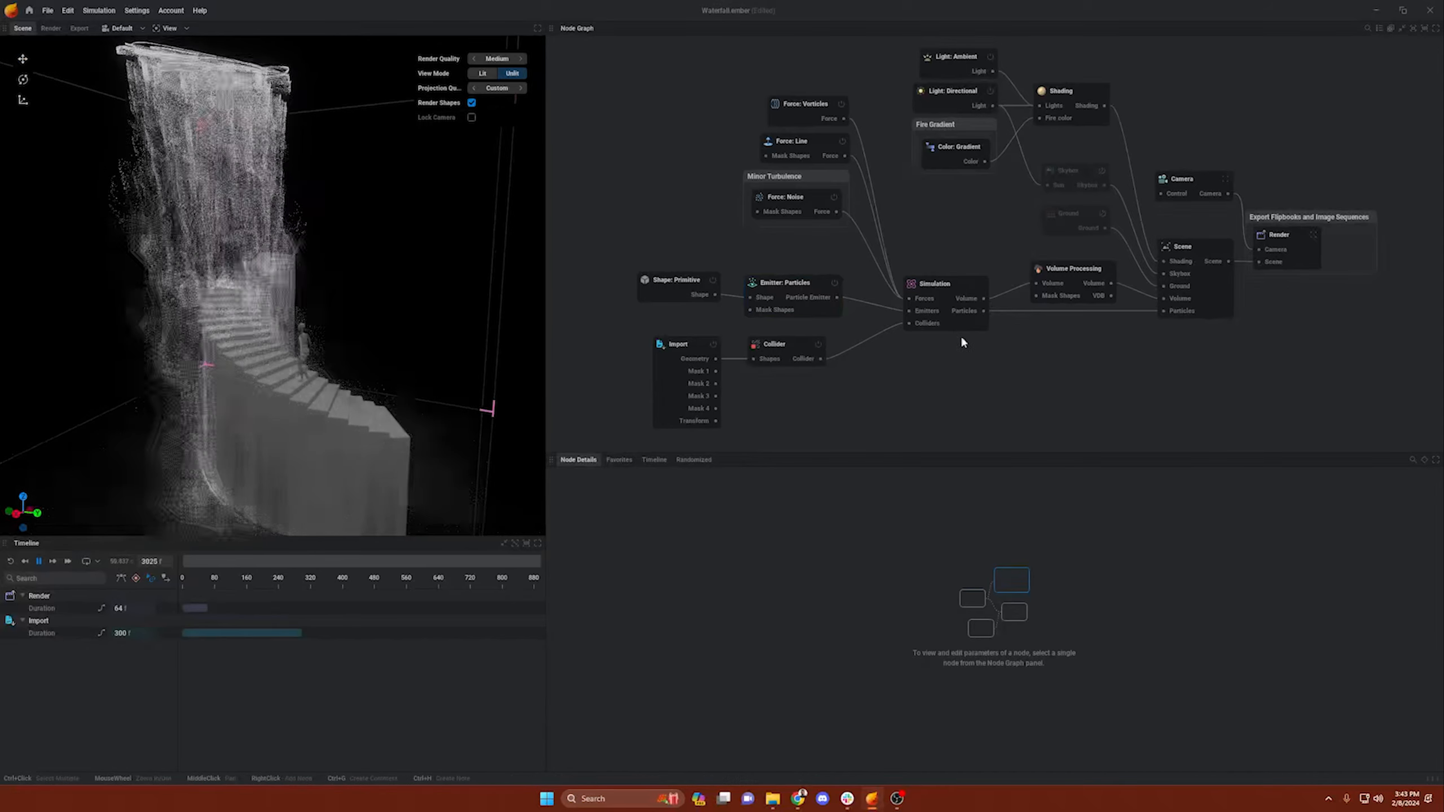
Add an Export: Particles node connected to the Simulation node's Particles output
left_click_drag(984, 311, 1100, 388)
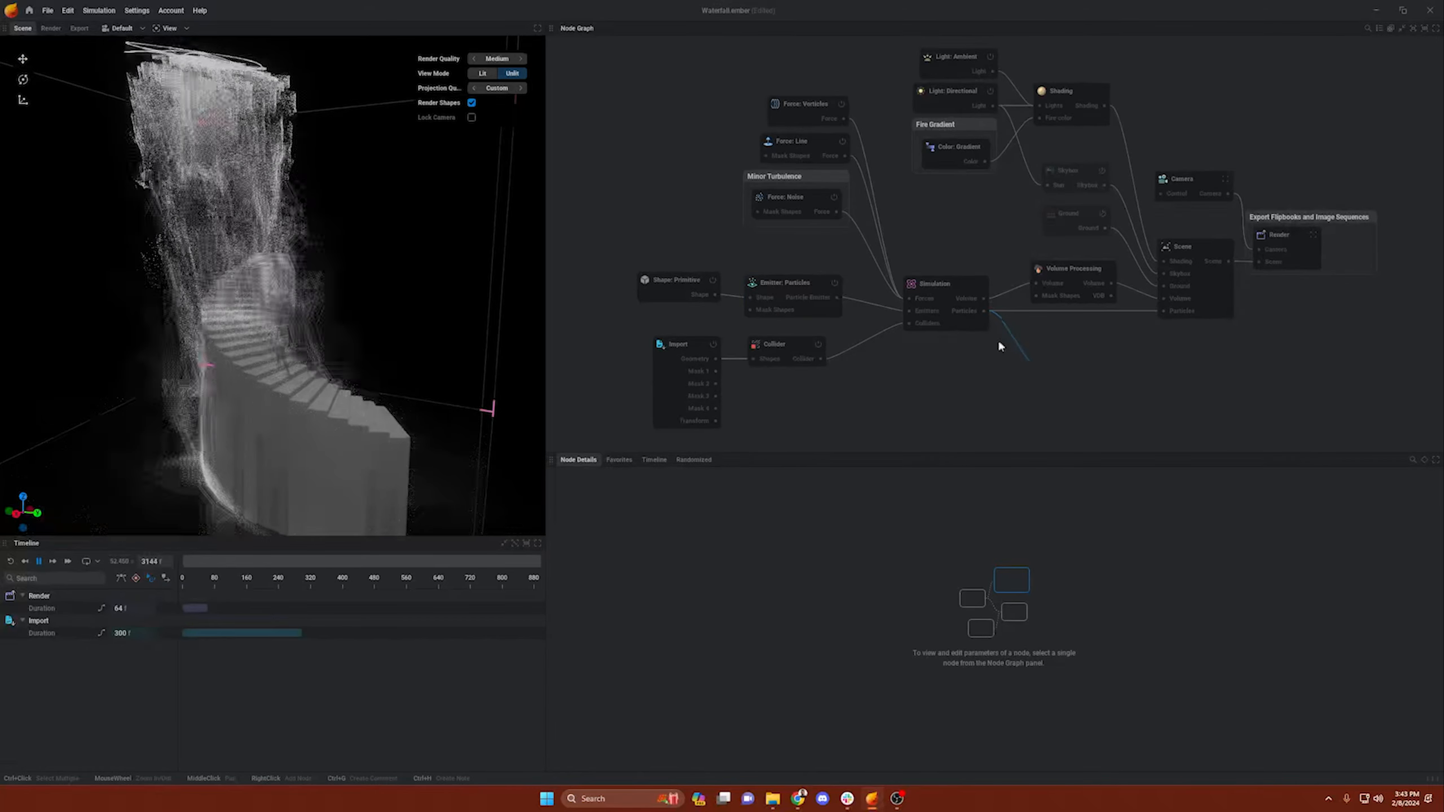
left_click_drag(983, 311, 1041, 362)
left_click(1067, 370)
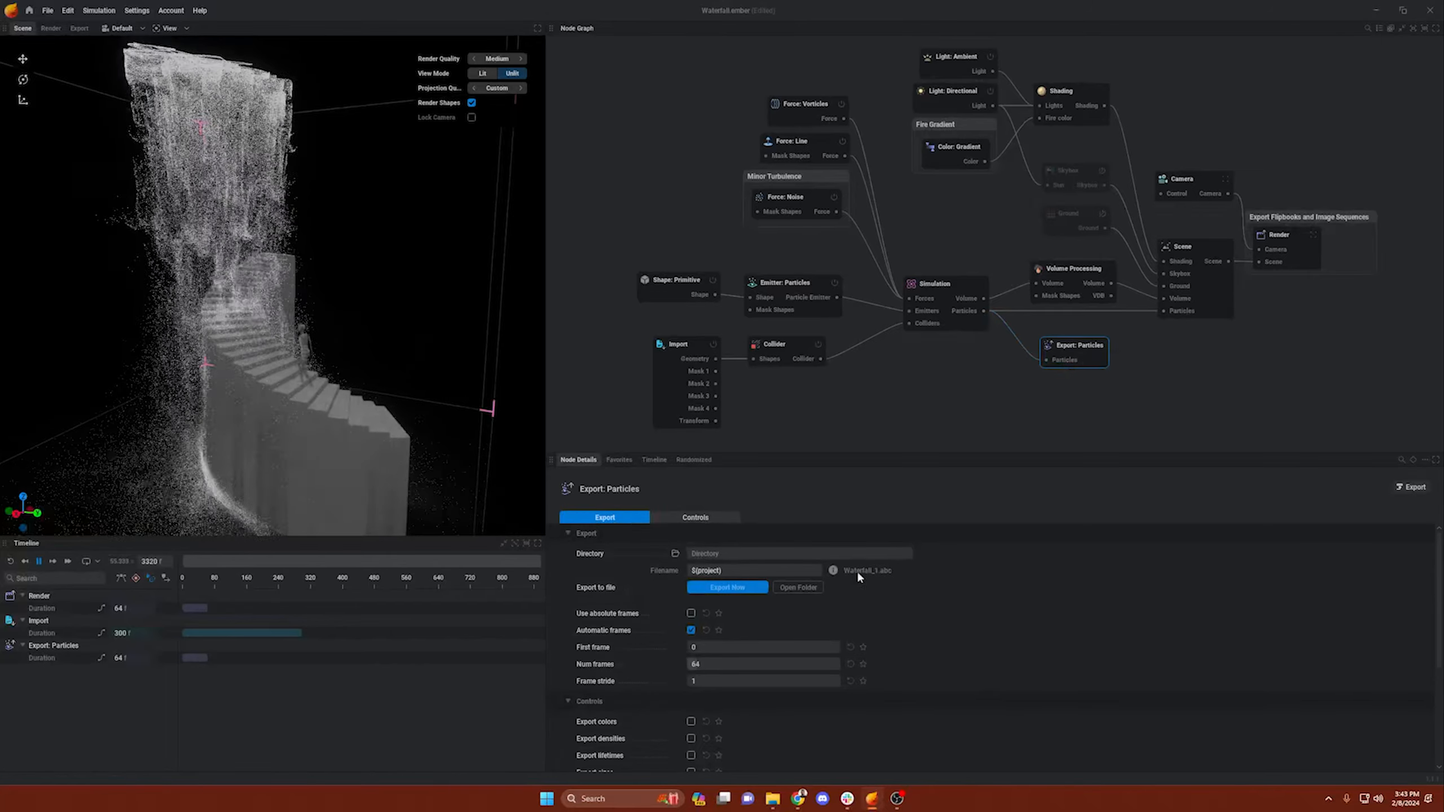
Turn on Use absolute frames in the Export: Particles node, keeping Automatic frames enabled
scroll(668, 597, "down", 1)
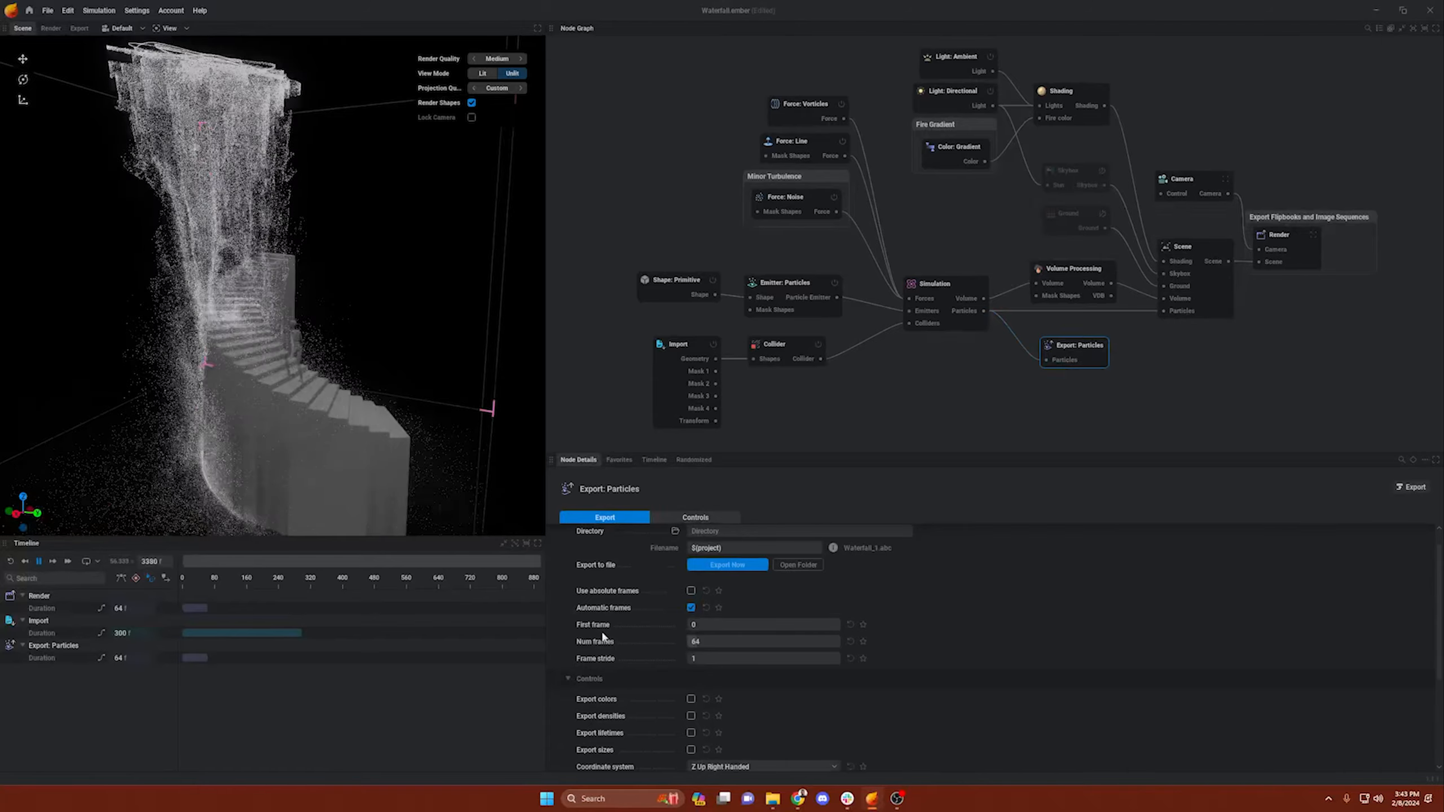
scroll(692, 626, "down", 1)
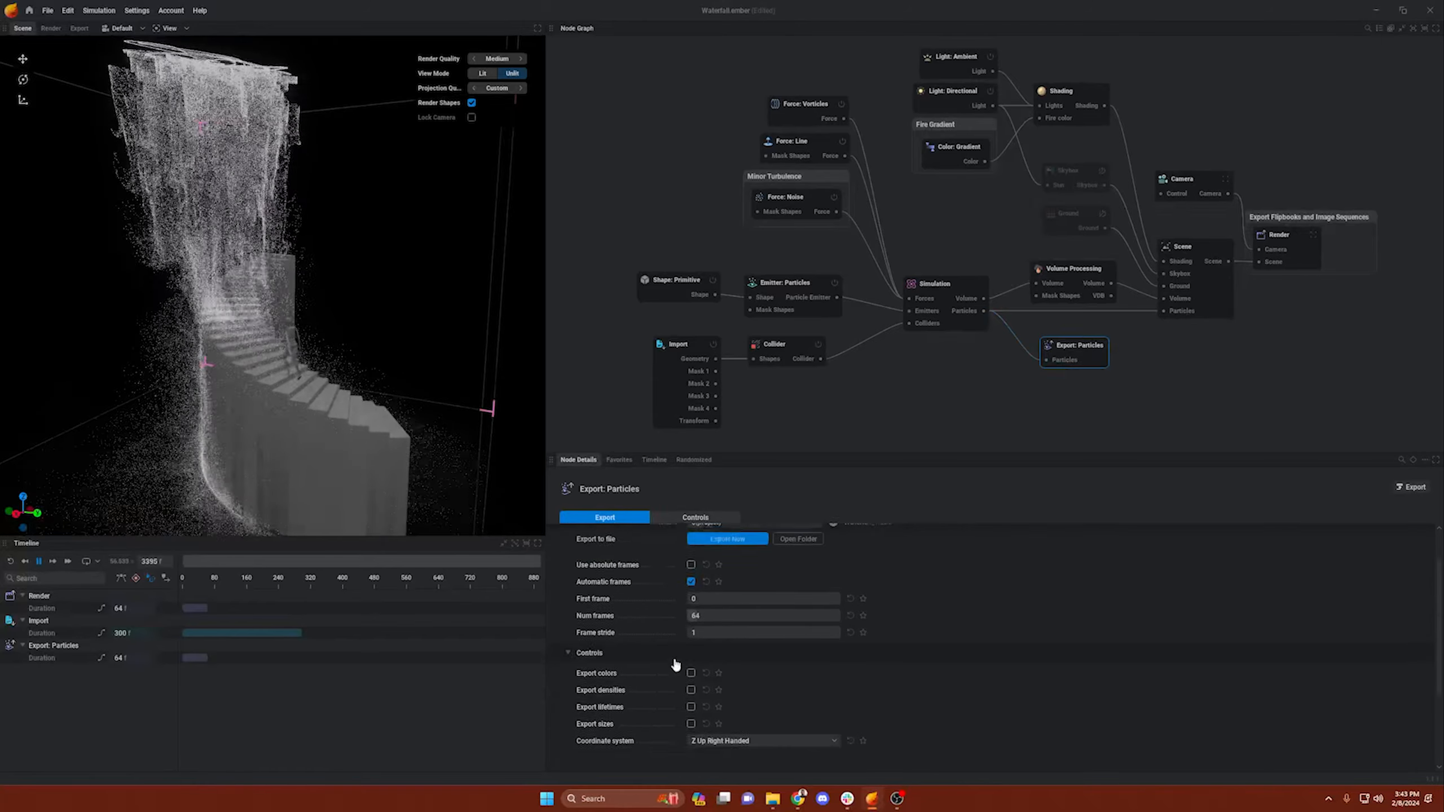
left_click(700, 602)
left_click(691, 585)
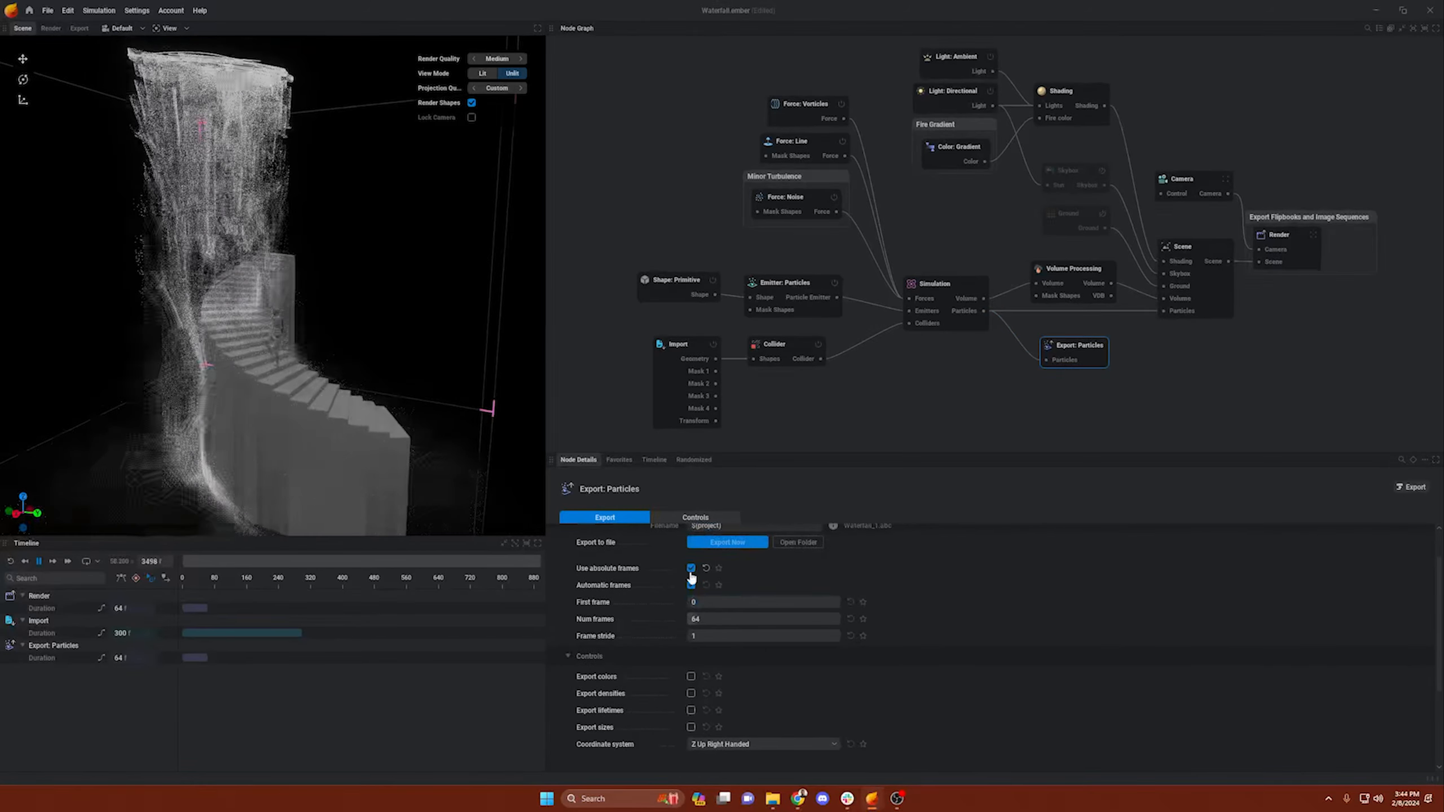
left_click(691, 568)
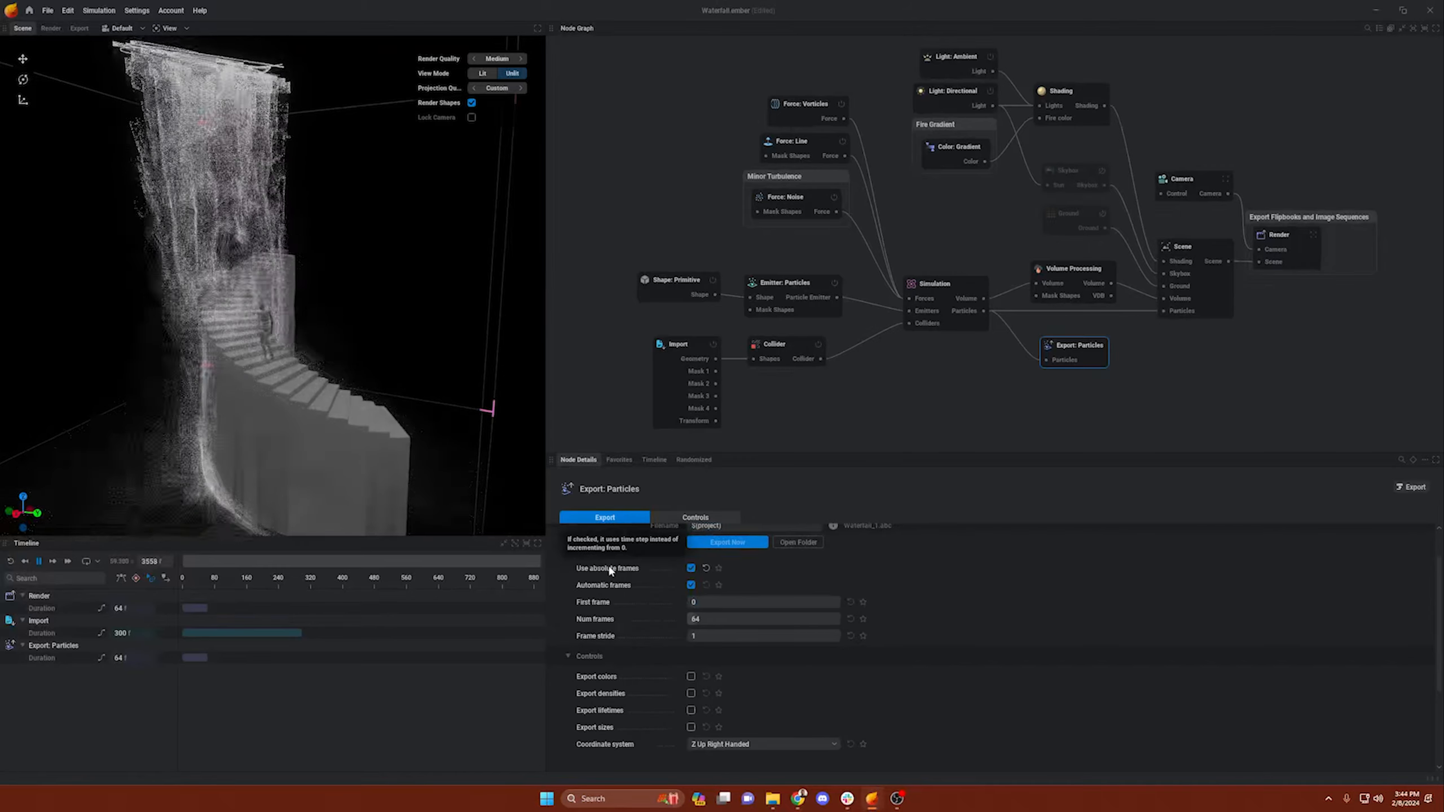
Set the particle export's first frame to 300 and its number of frames to 300
left_click(699, 605)
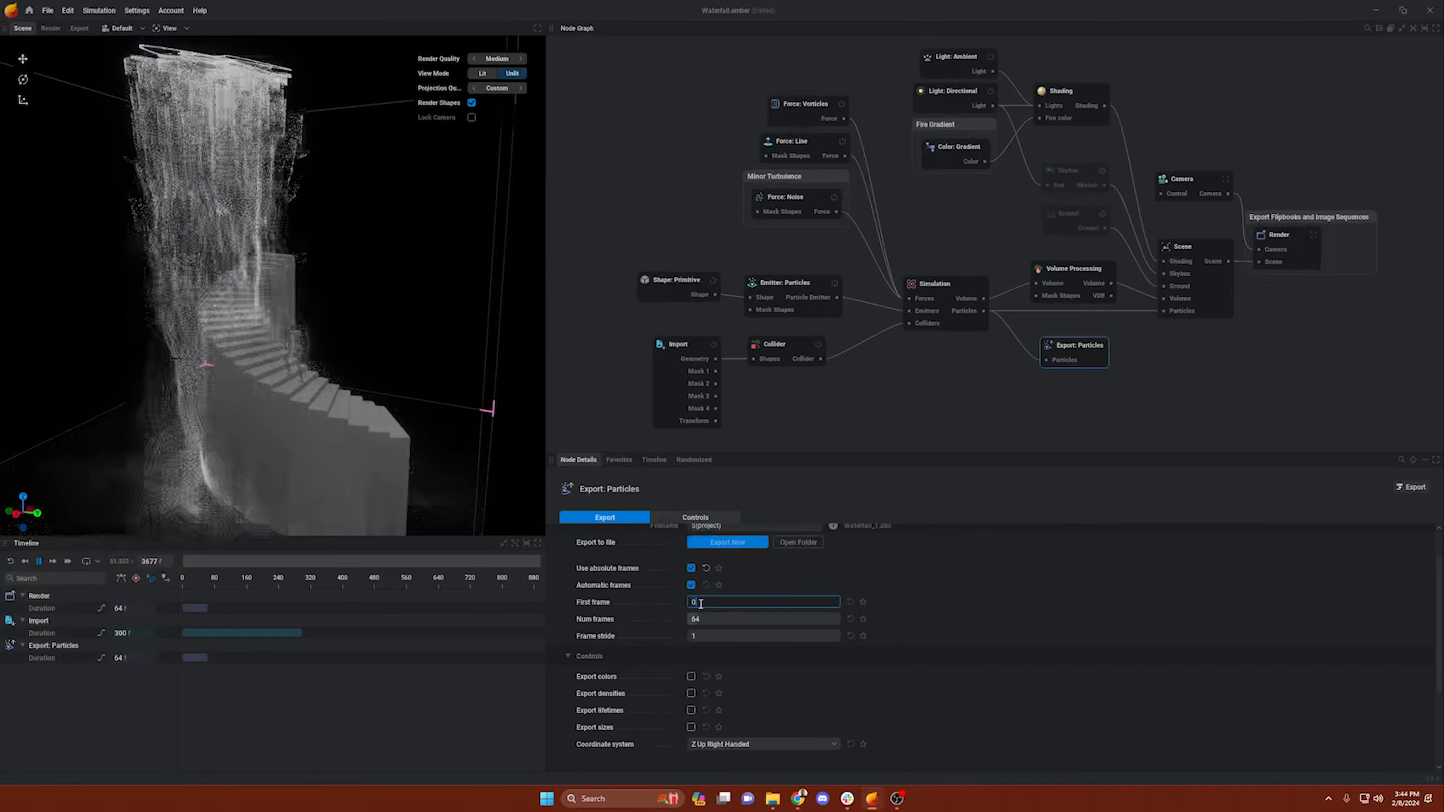
type("300")
key("Return")
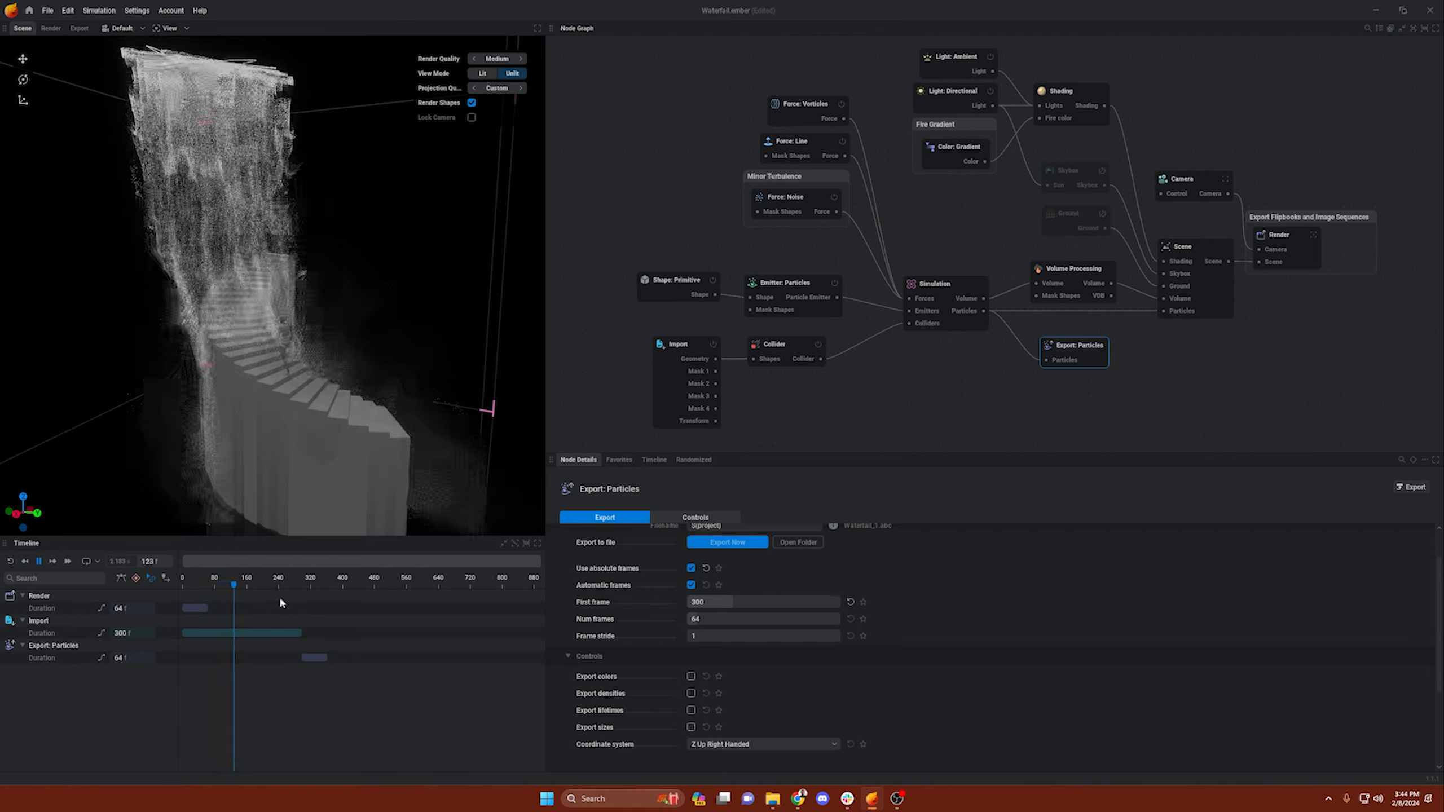
left_click(713, 617)
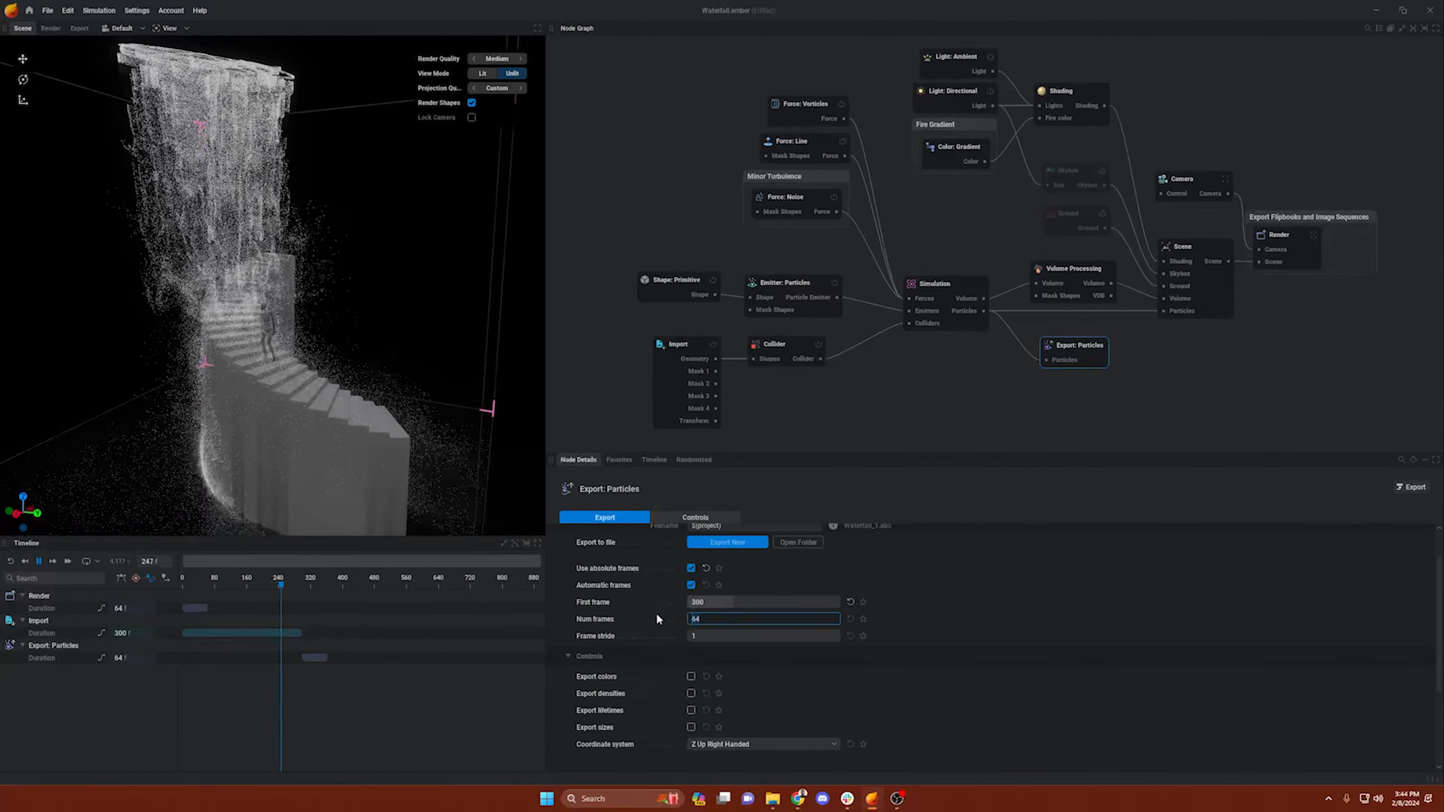
type("300")
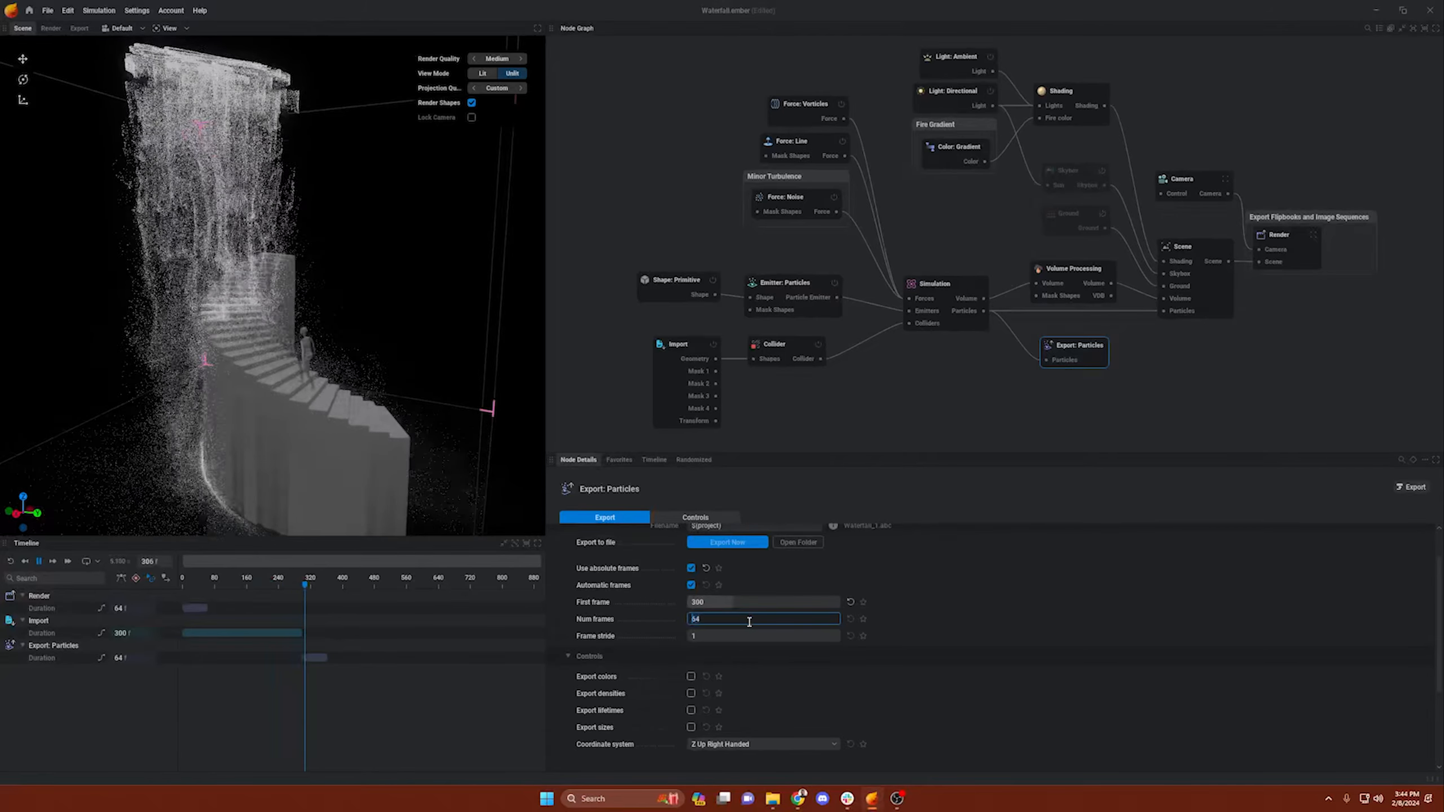
key("Return")
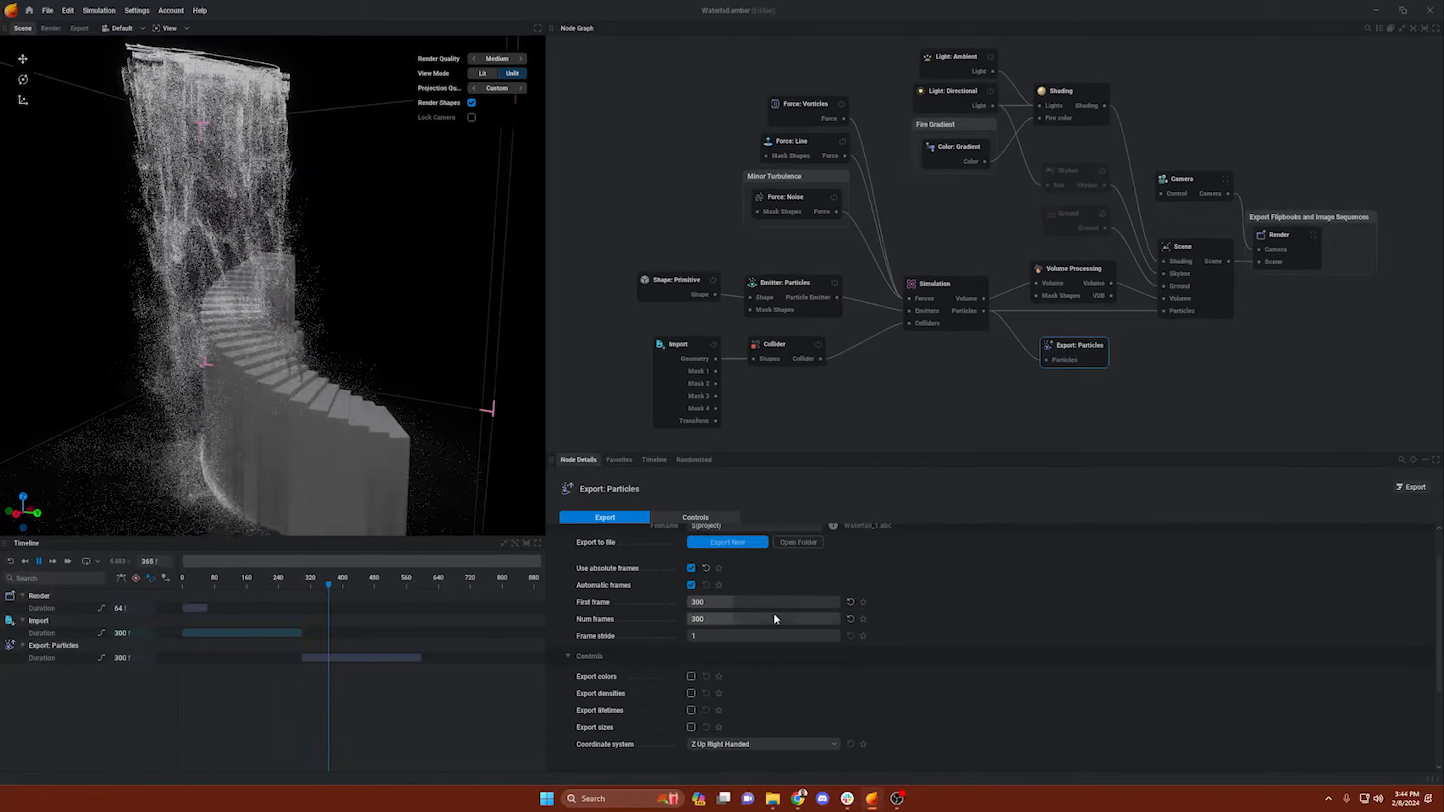
Include colors and densities in the particle export and look over the available coordinate systems
scroll(614, 625, "down", 1)
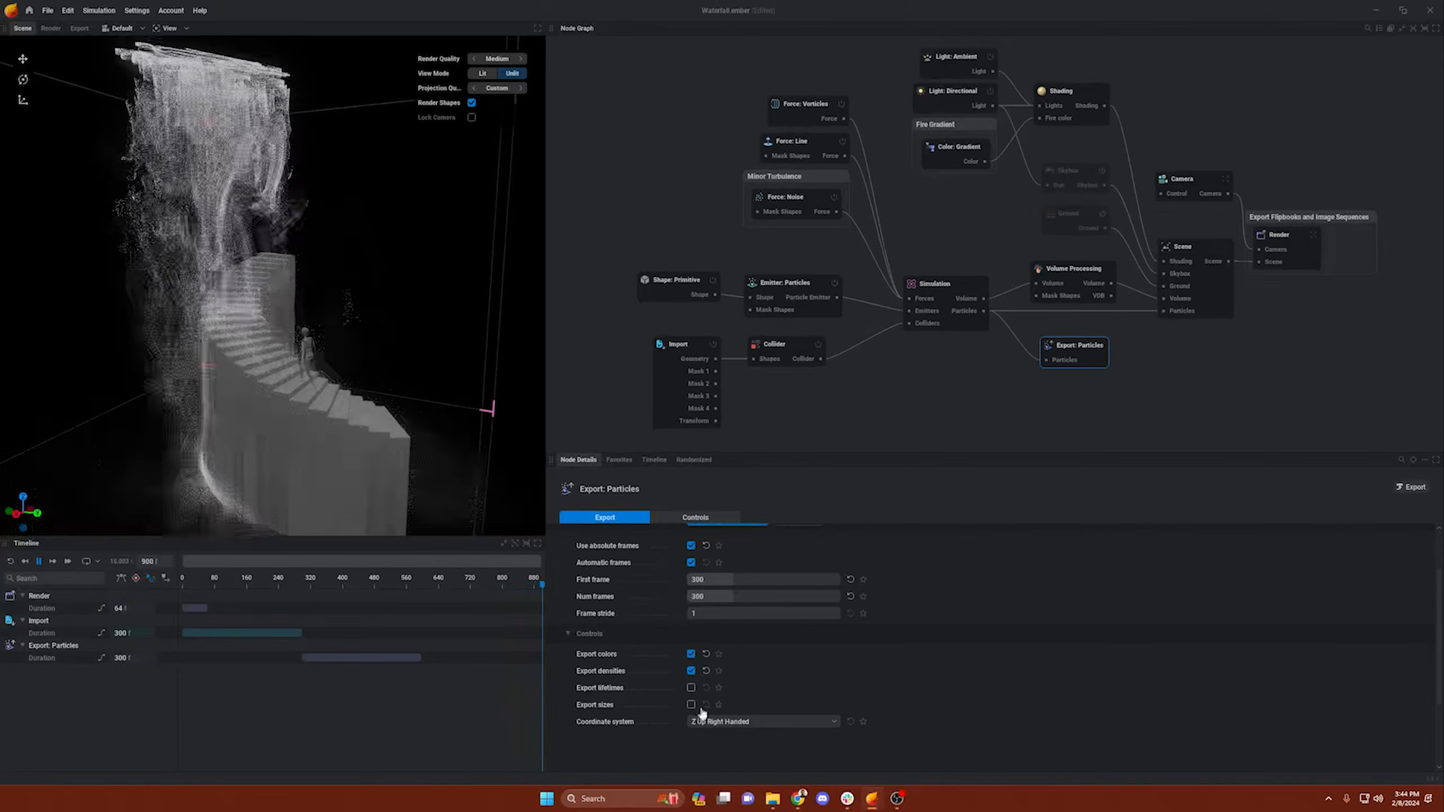
left_click(765, 722)
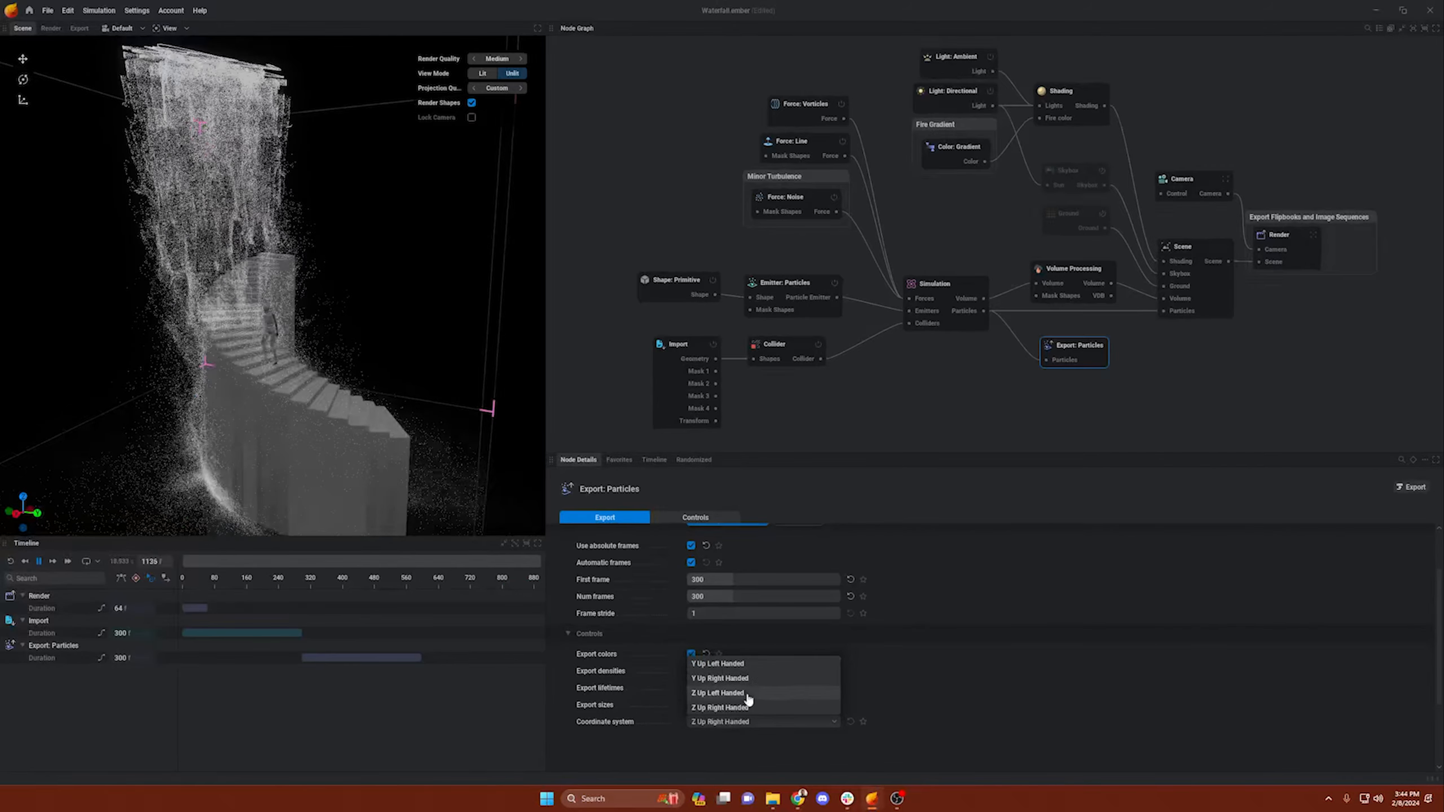
left_click(915, 653)
left_click(792, 417)
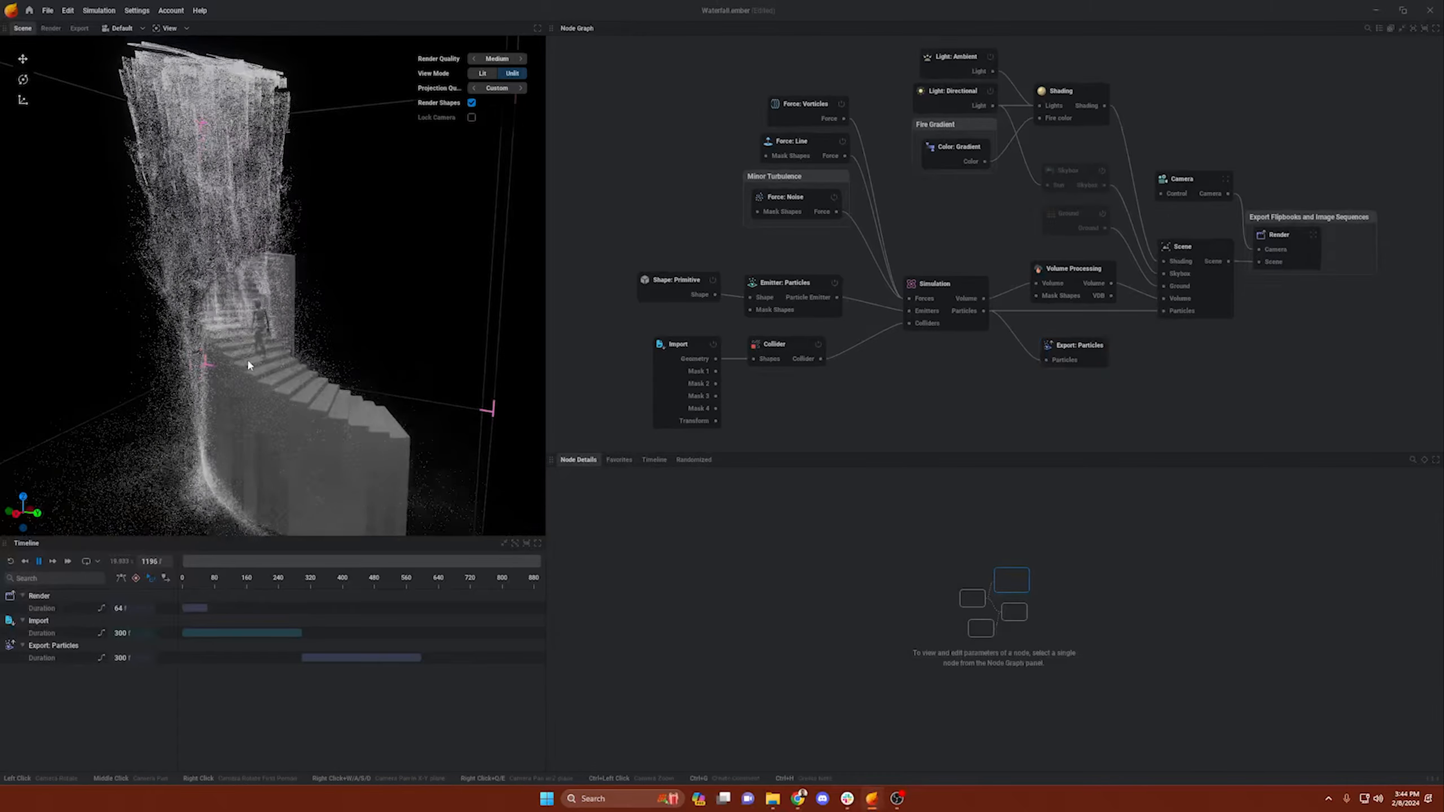
Inspect the waterfall simulation around the staircase and review the particle export's directory and file name settings
mouse_move(246, 357)
left_mouse_down()
mouse_move(199, 357)
mouse_move(246, 357)
left_mouse_up()
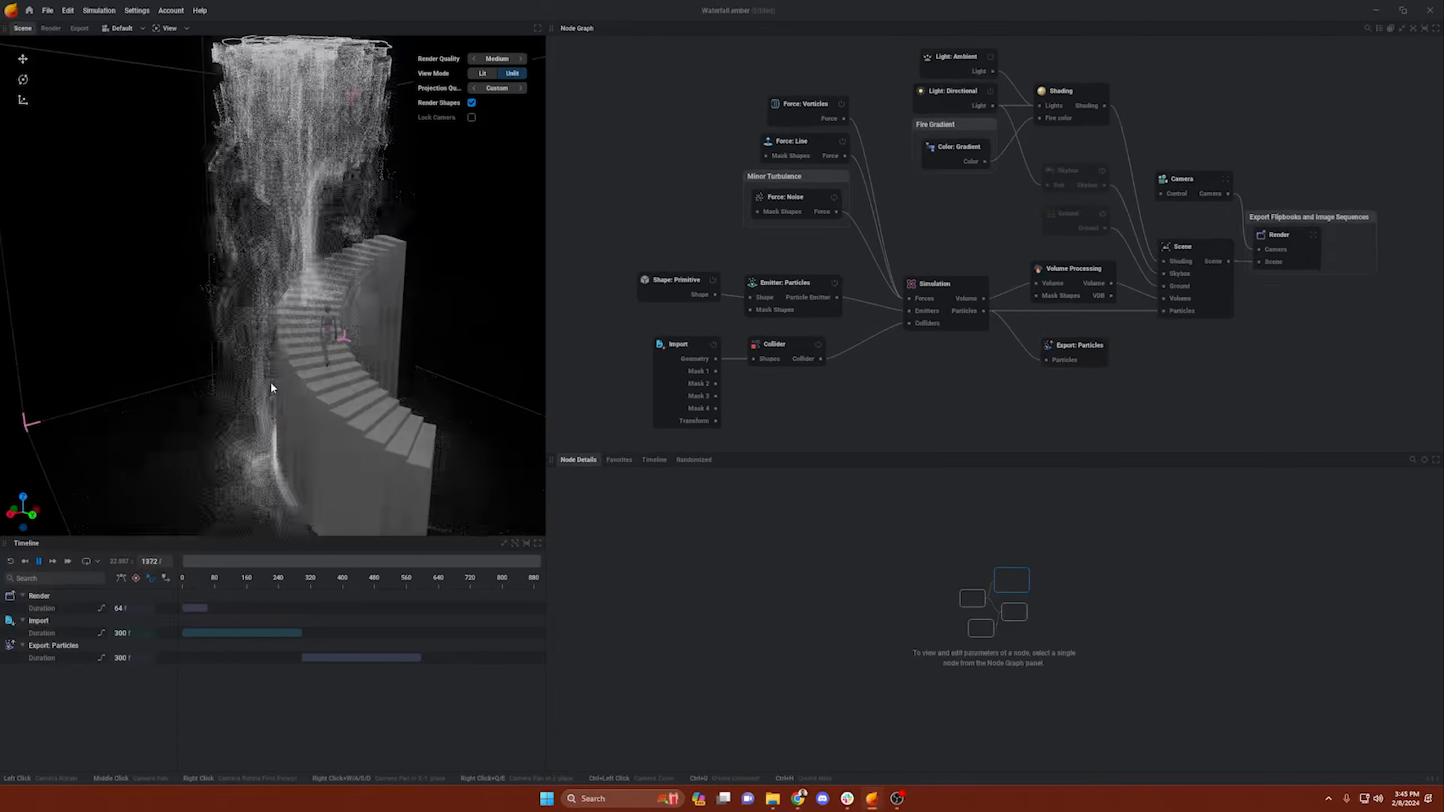
left_click_drag(455, 410, 227, 379)
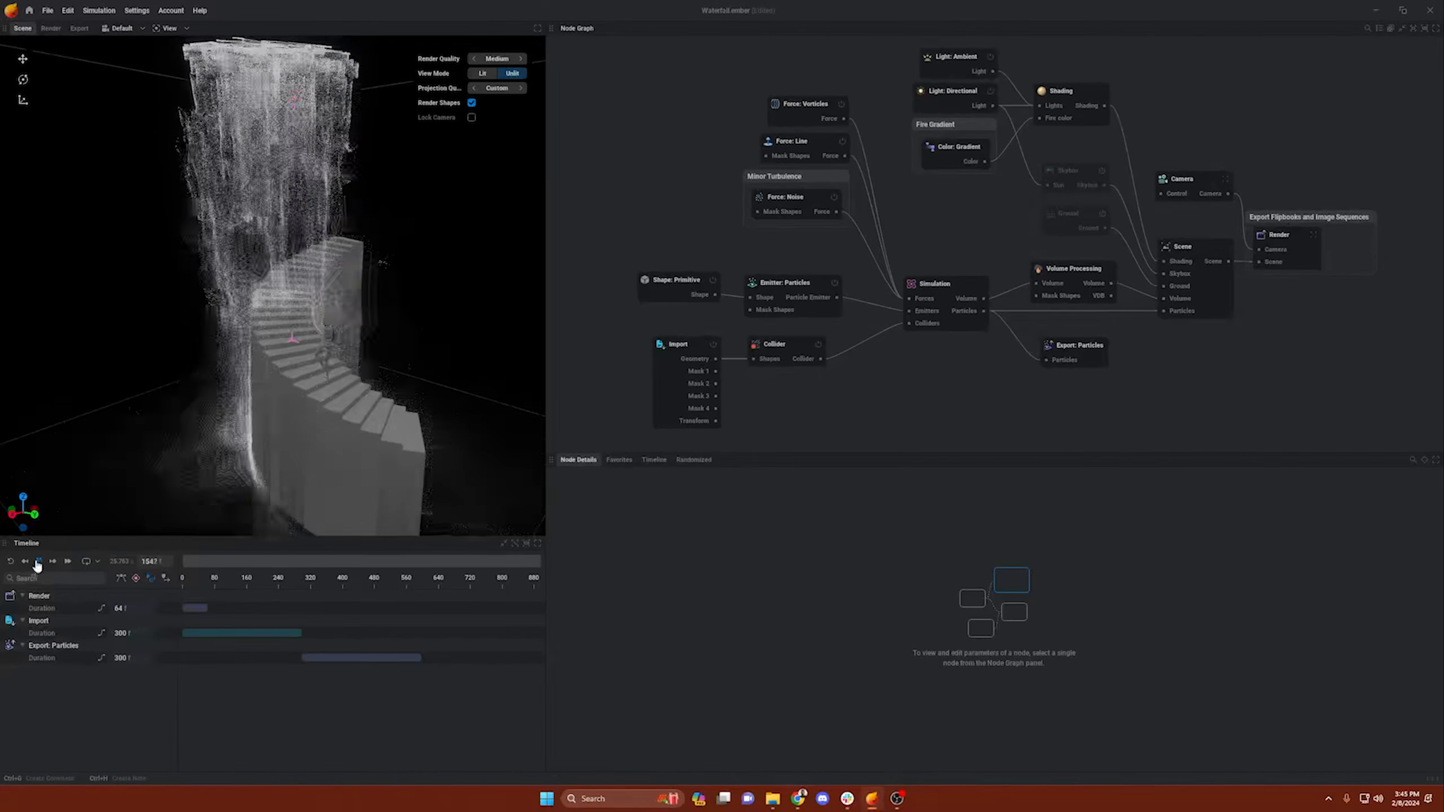
left_click(1092, 356)
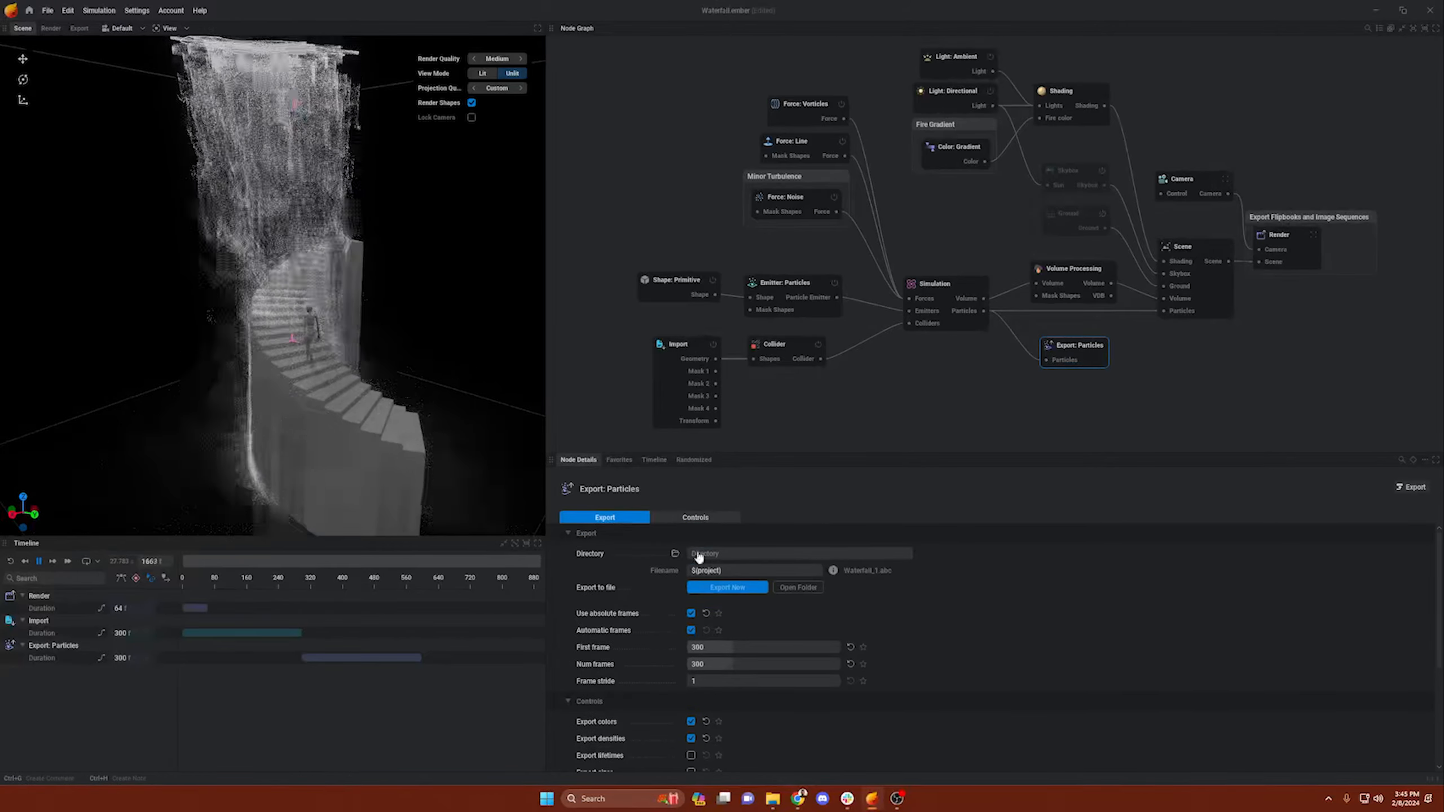
left_click(830, 430)
left_click_drag(318, 341, 216, 325)
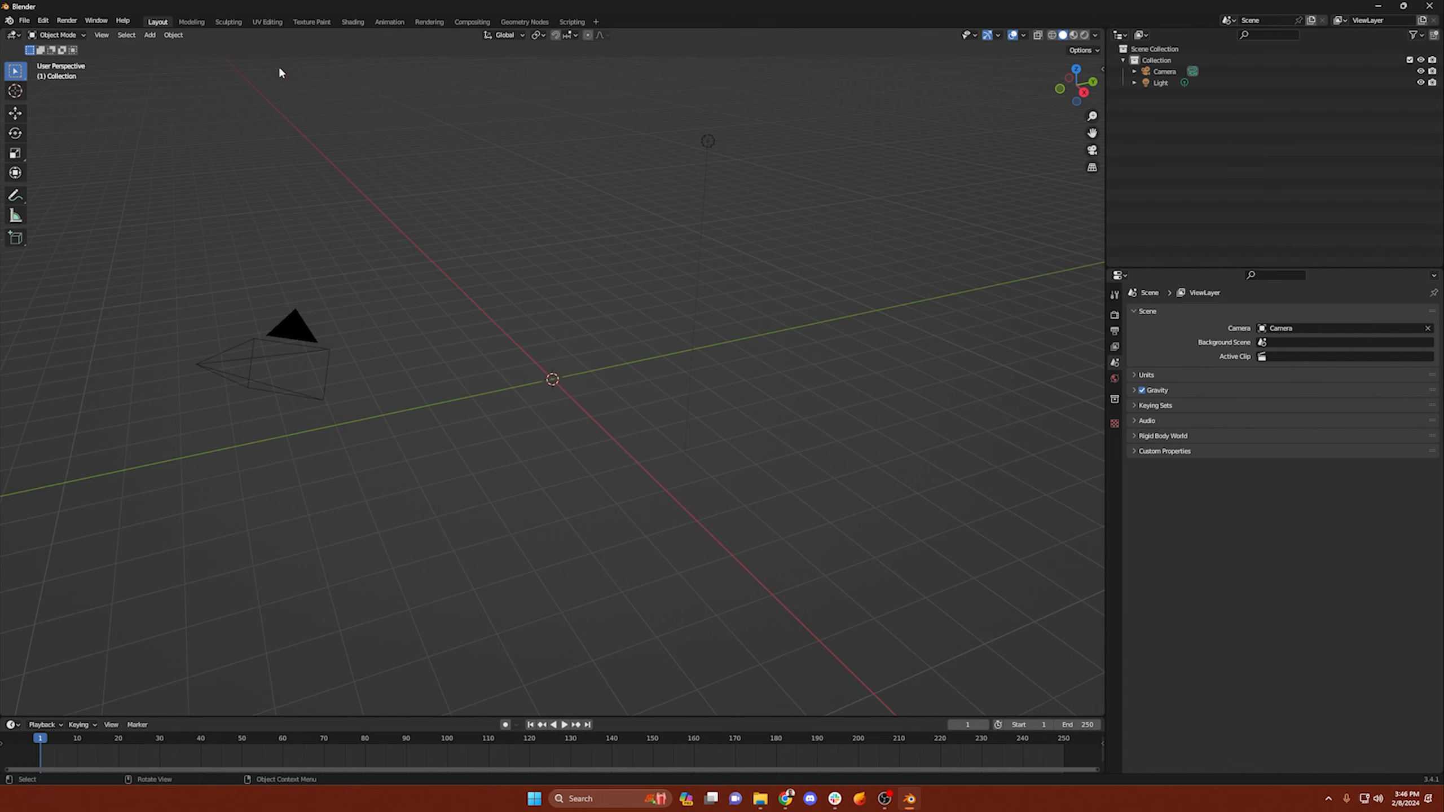
In Blender, split the 3D viewport into two side-by-side areas and make the second one a Geometry Node Editor
left_click_drag(1106, 142, 1194, 149)
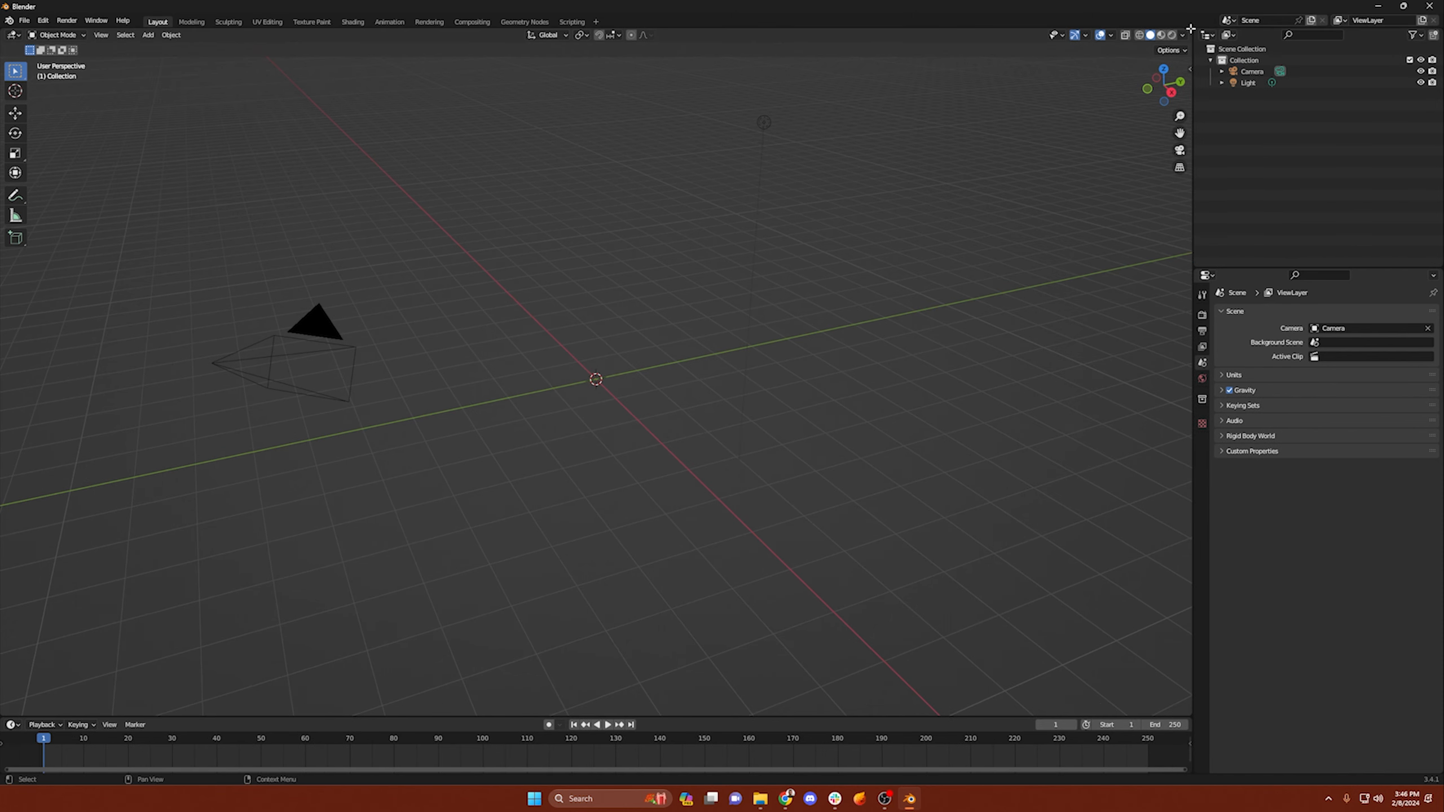
left_click_drag(1193, 31, 572, 73)
left_click_drag(580, 76, 592, 76)
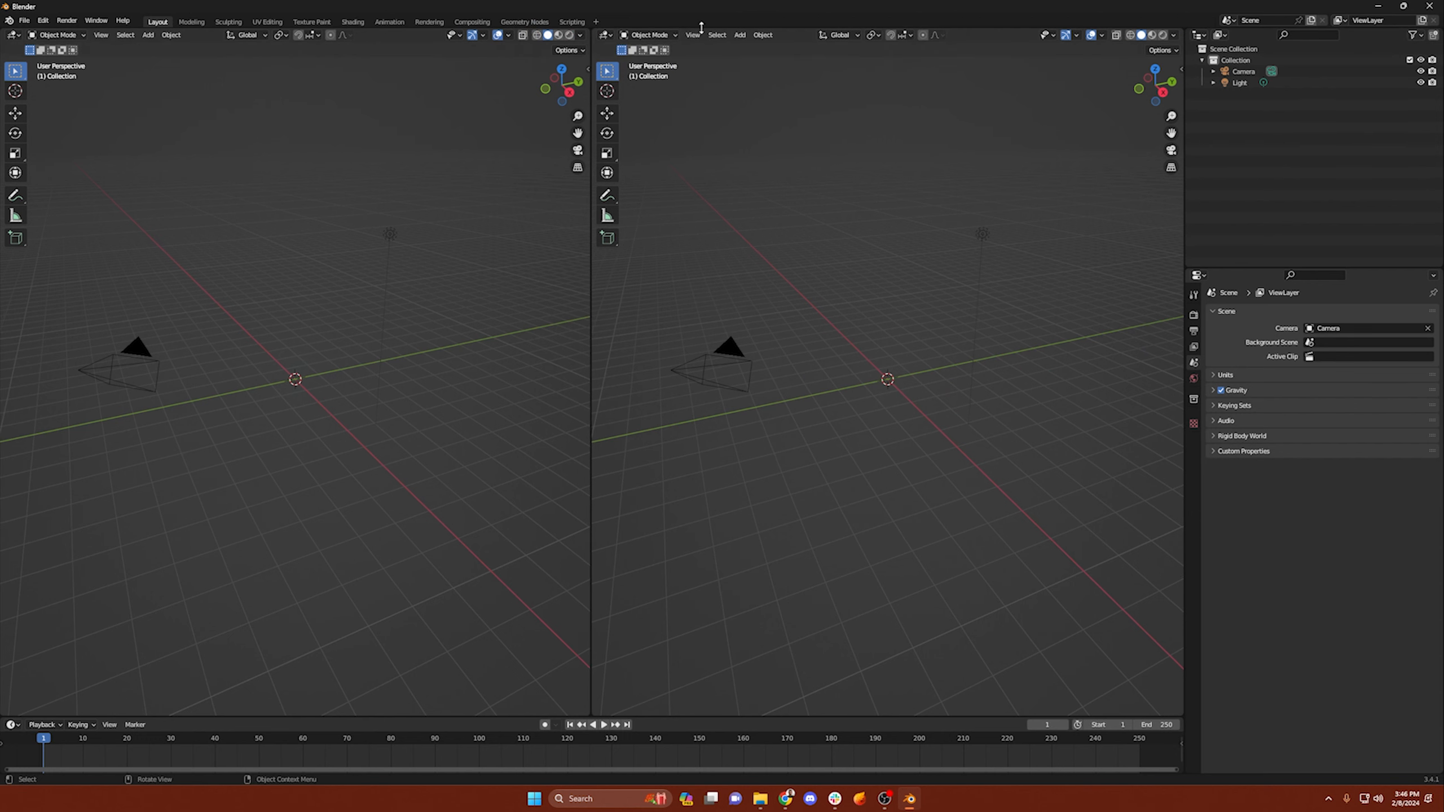
left_click(605, 35)
left_click(633, 129)
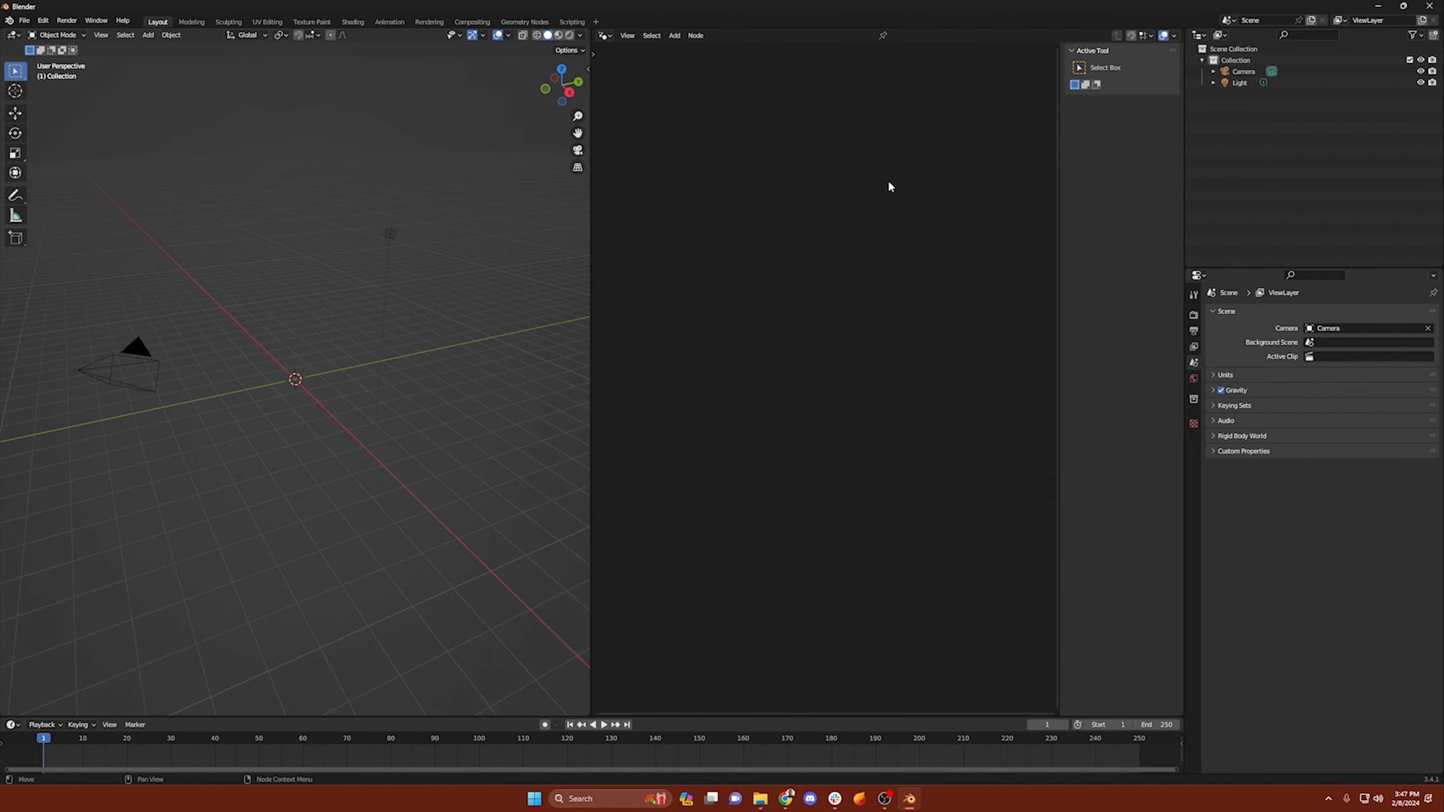
Start an Alembic import and browse to the Waterfall folder inside Sand Test on the desktop
left_click(25, 21)
mouse_move(92, 174)
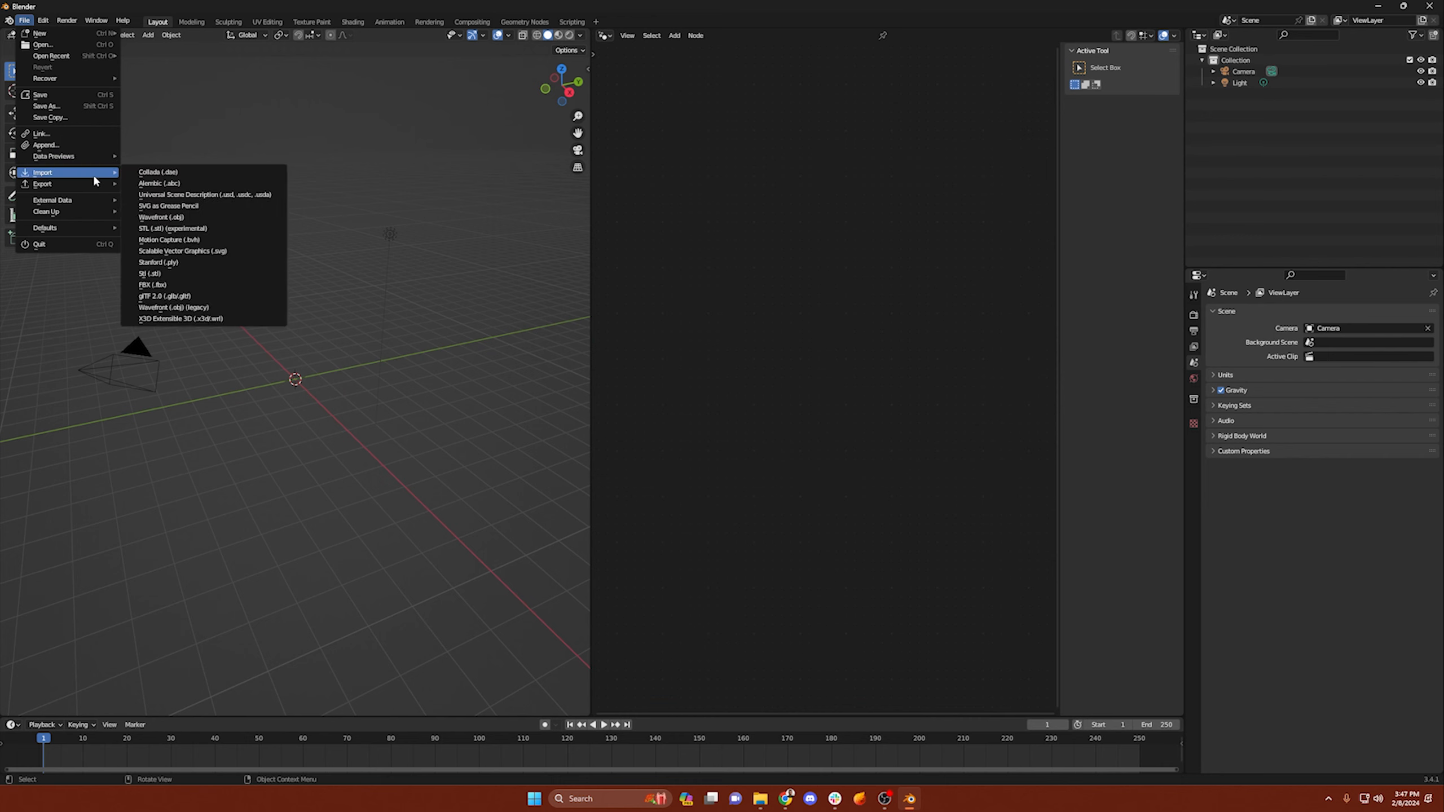
left_click(194, 183)
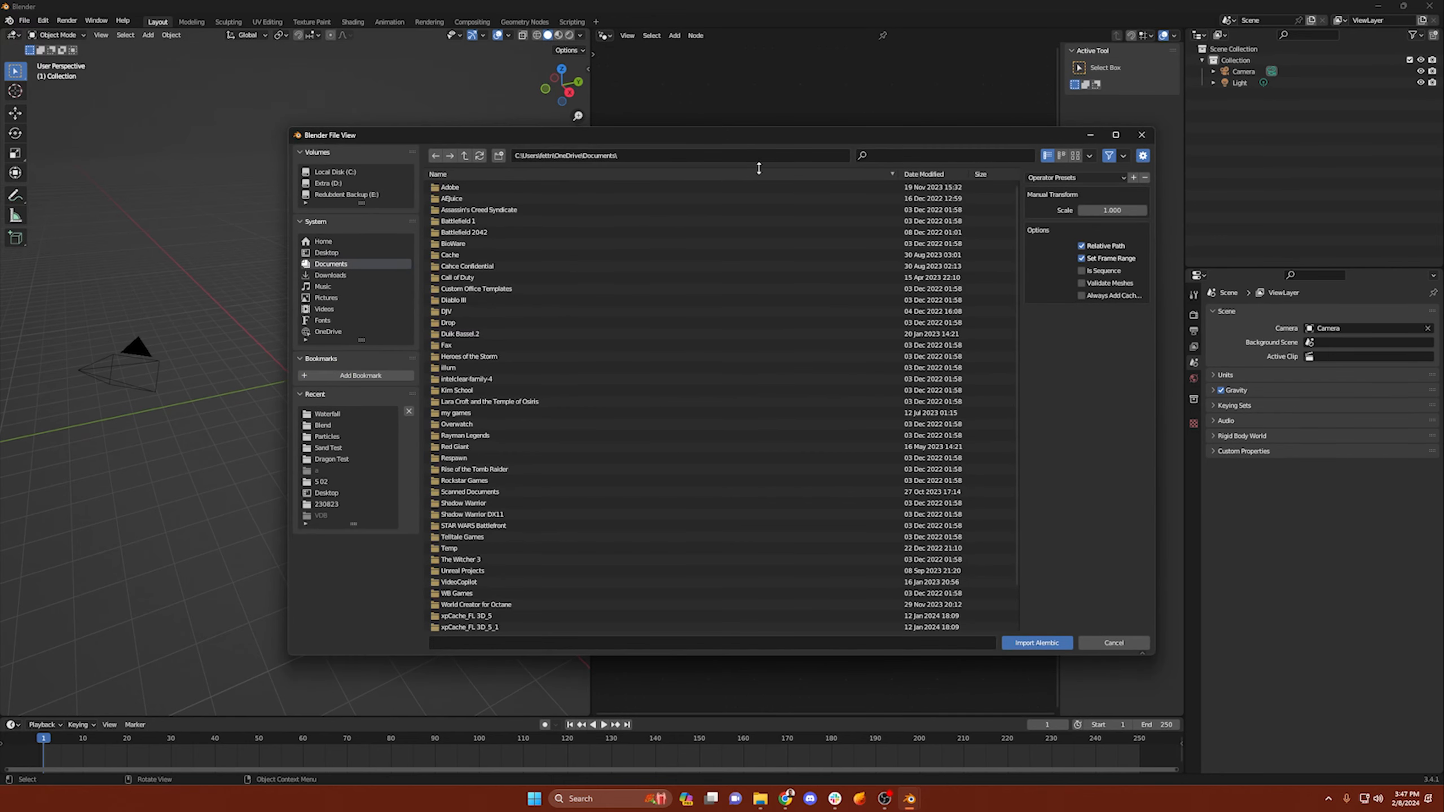
left_click(327, 253)
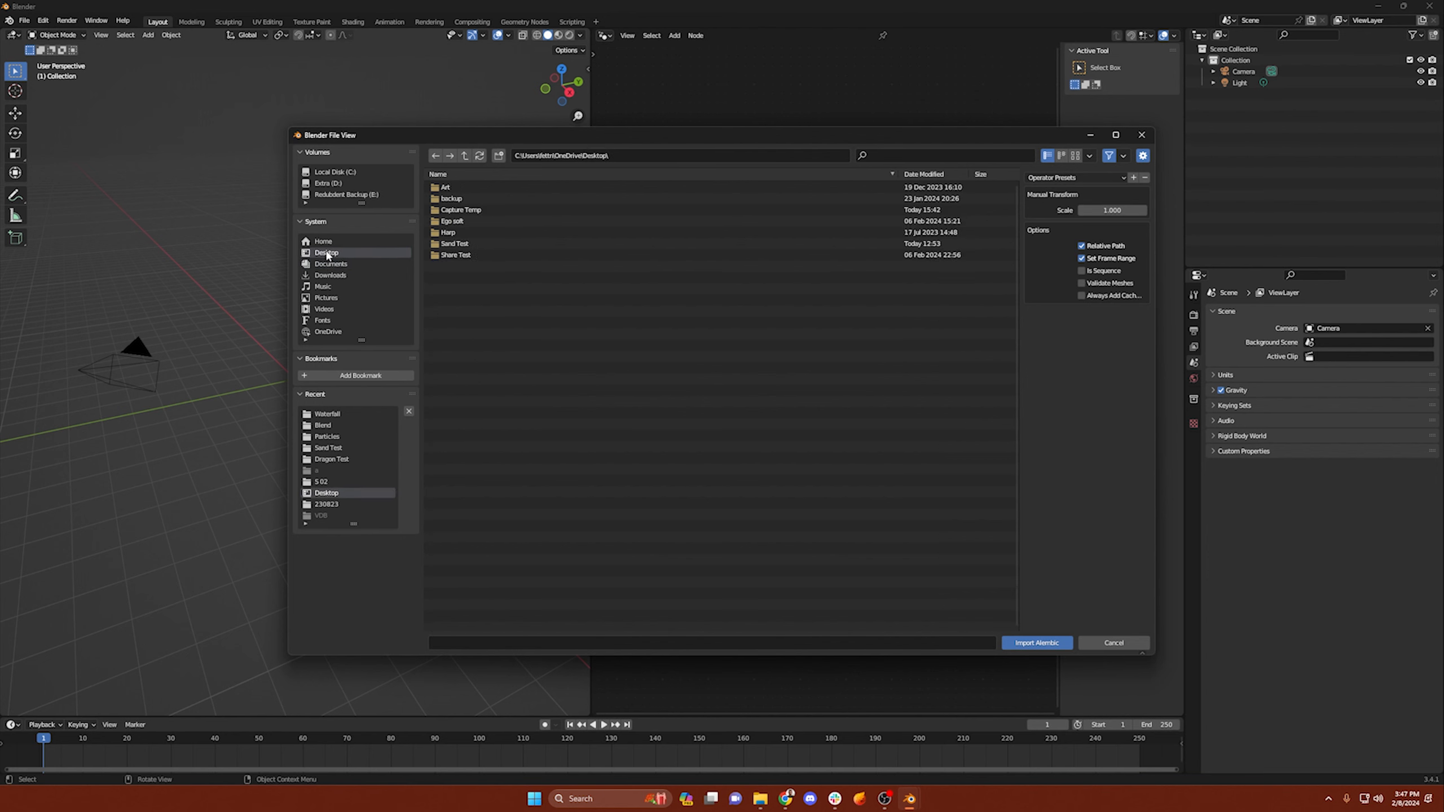
double_click(486, 244)
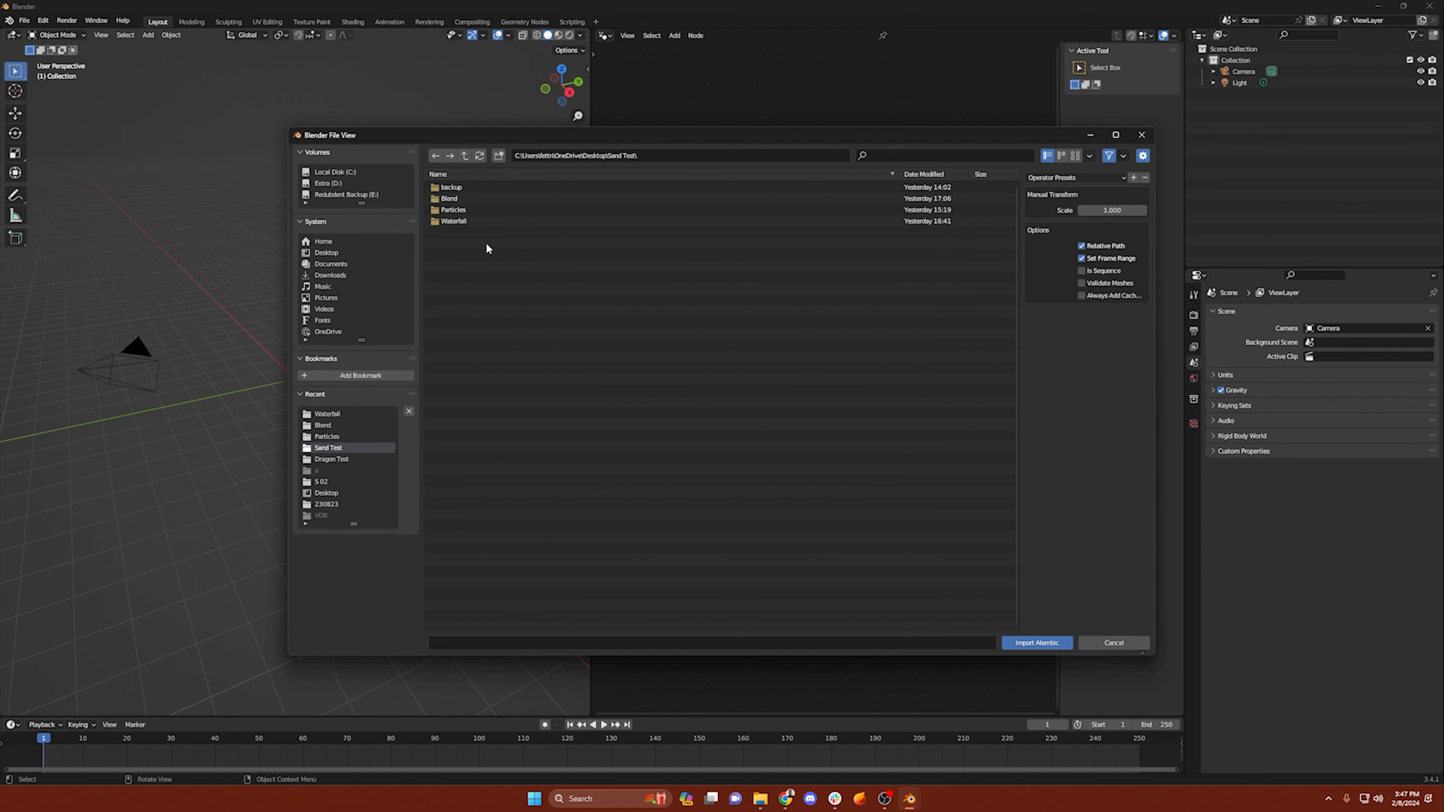
double_click(465, 220)
Import Waterfall_0.abc as an Alembic sequence with Set Frame Range enabled
left_click(485, 187)
scroll(485, 188, "down", 3)
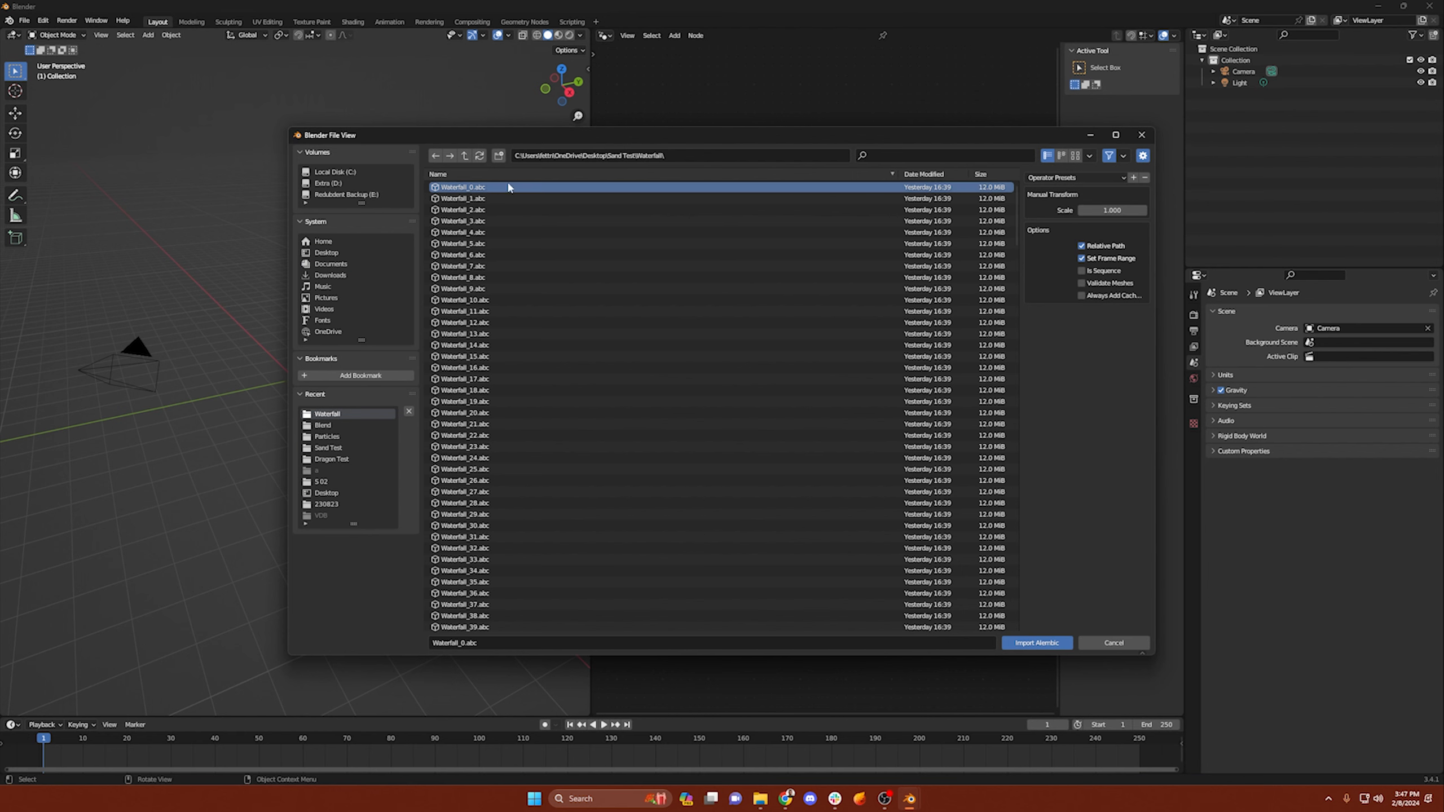
scroll(851, 369, "up", 3)
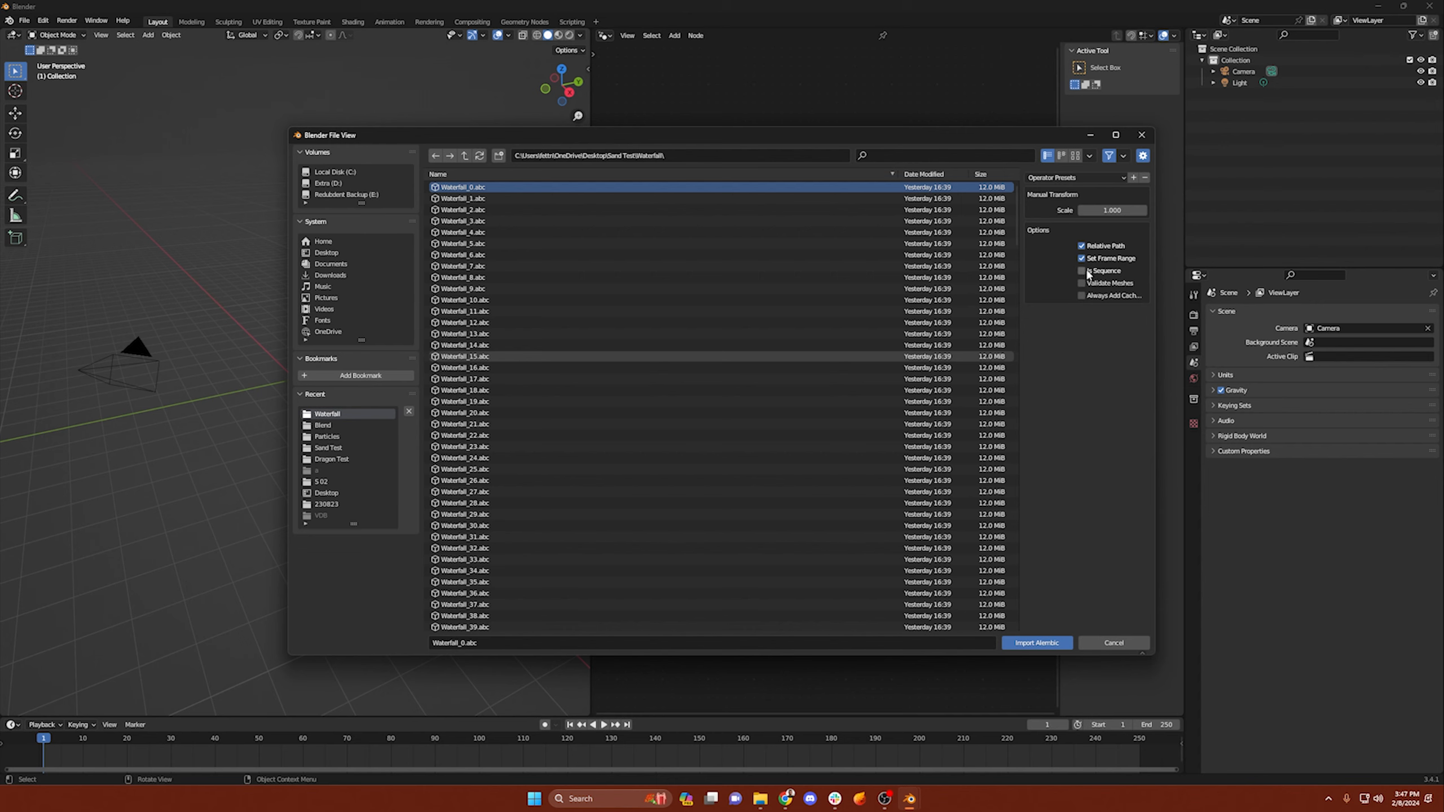
left_click(1037, 643)
Rotate the imported particles object to about -89.7° around X so the waterfall stands upright, keeping it selected
scroll(420, 346, "down", 2)
middle_click_drag(420, 346, 267, 330)
left_click(16, 134)
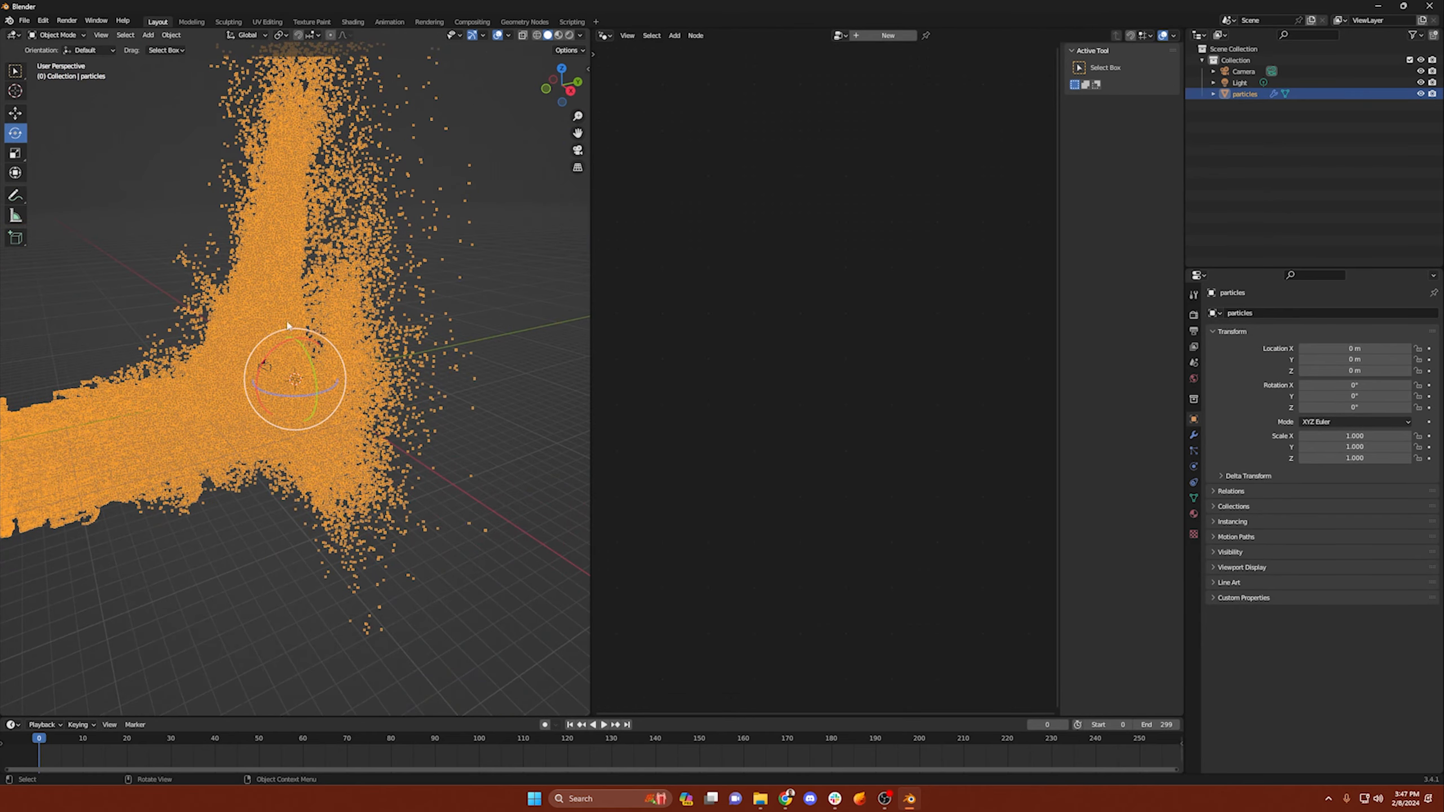
left_click_drag(280, 349, 269, 377)
left_click(492, 294)
middle_click_drag(492, 295, 300, 288)
left_click(1246, 95)
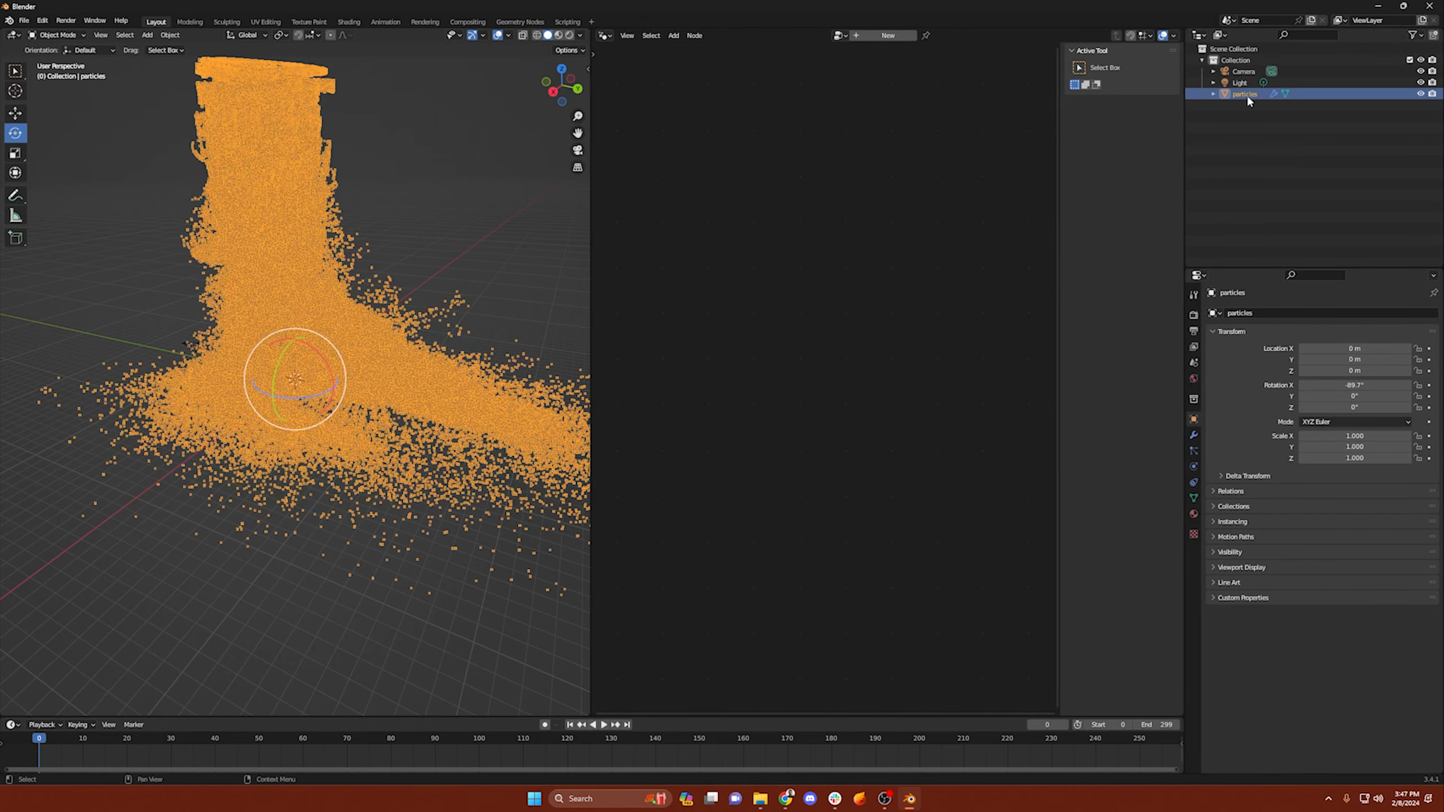
Play the waterfall animation, and show the deselected particles in rendered viewport shading
left_click(603, 725)
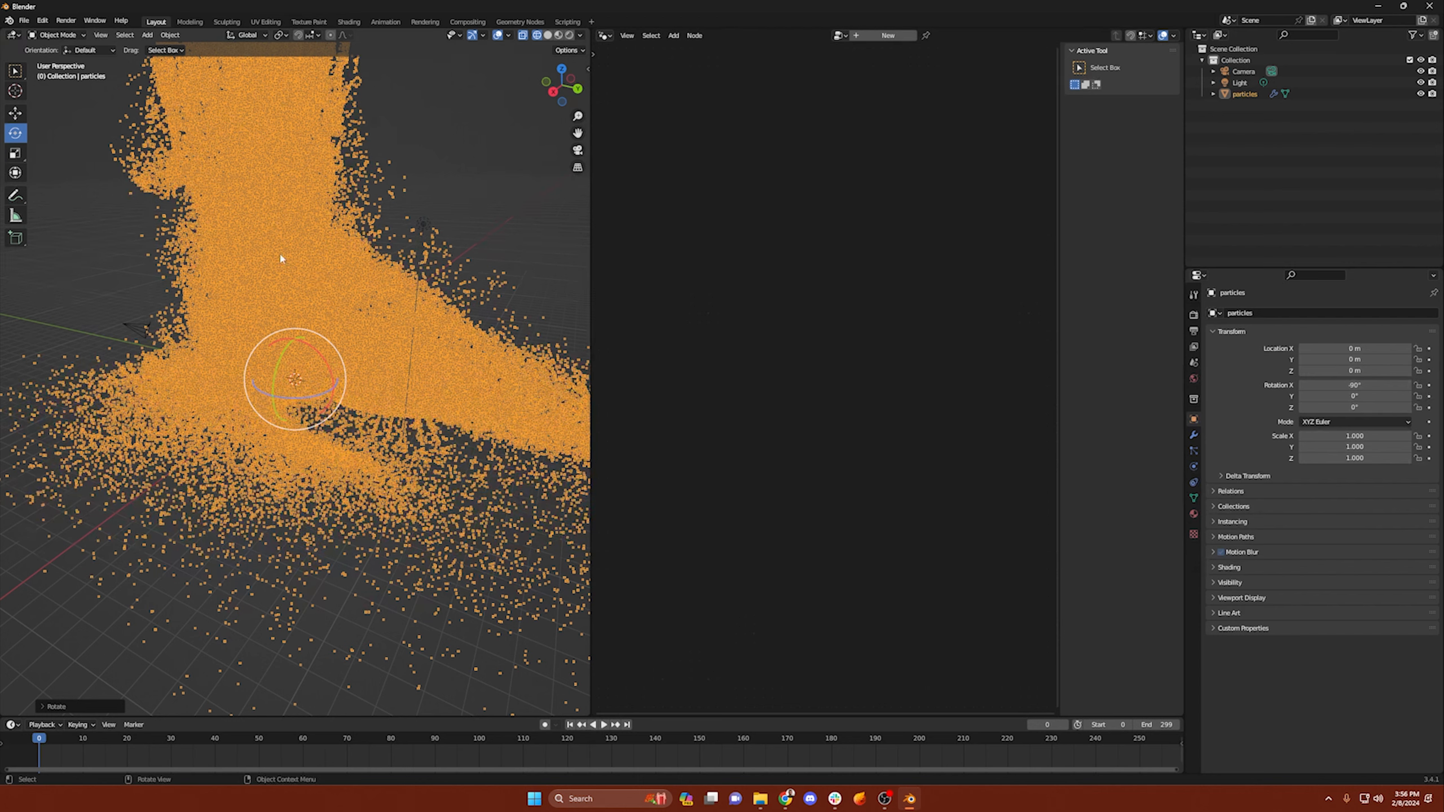
left_click(1242, 171)
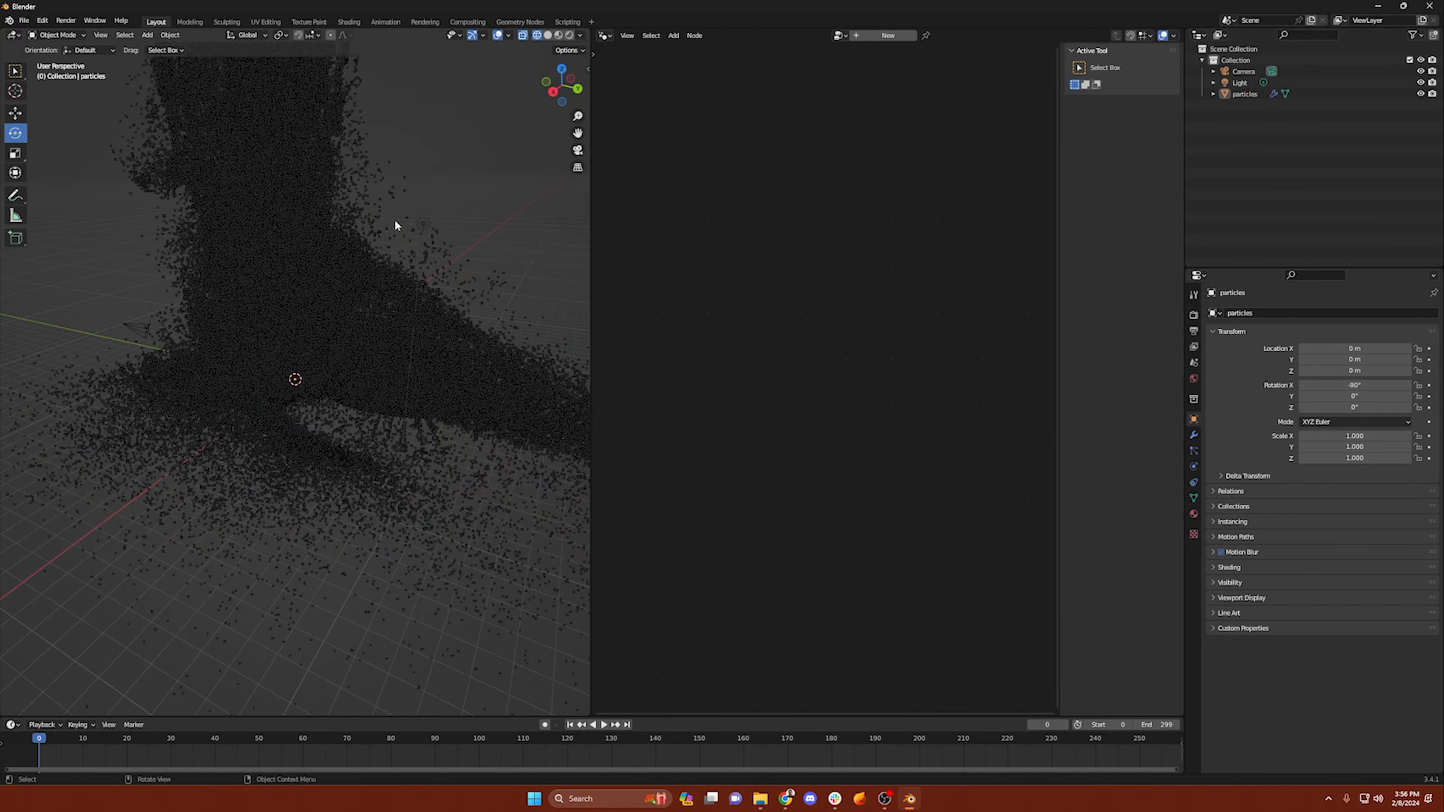
left_click(570, 35)
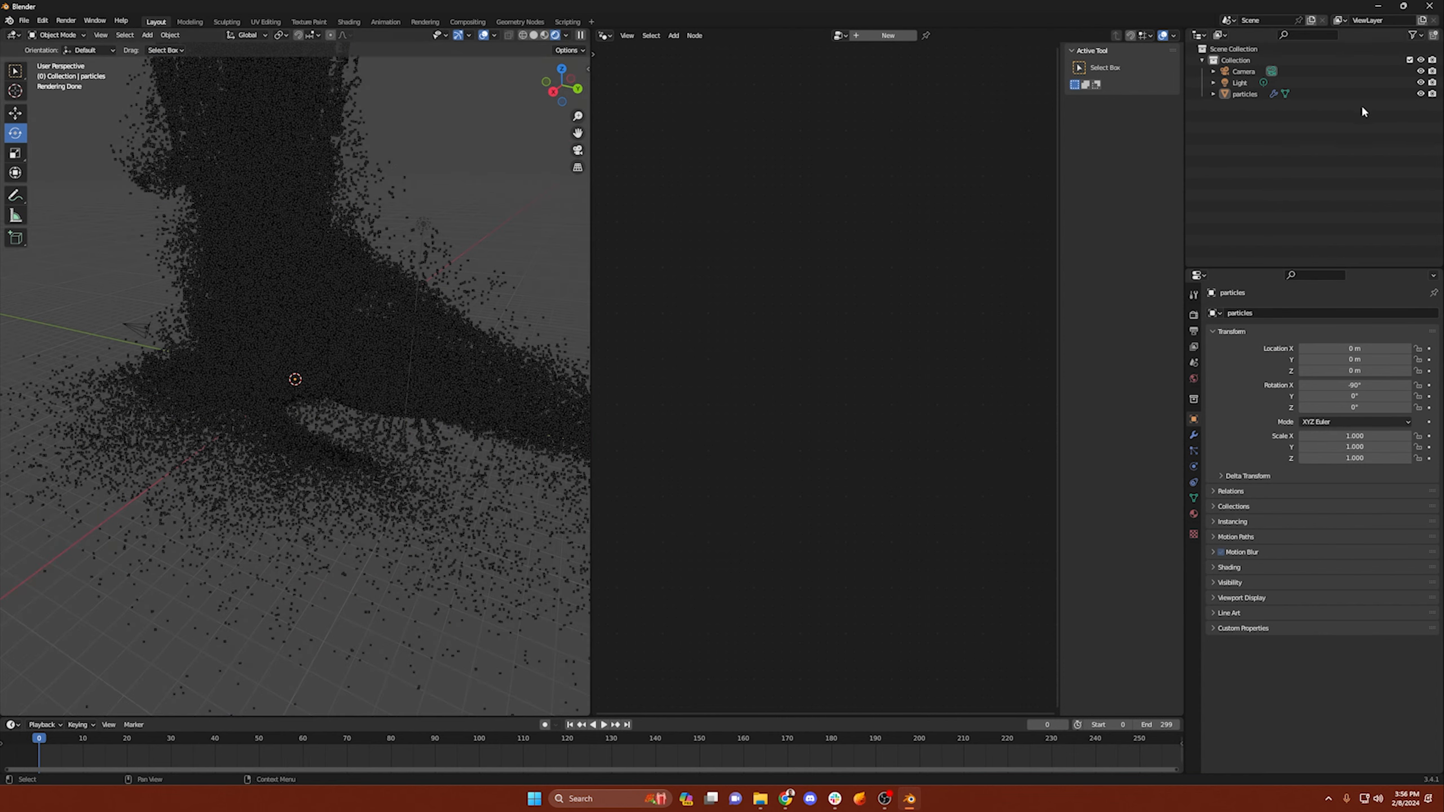
Move the light to about X 7.3 m, Y 8.6 m, Z 10.6 m, and return the viewport to solid shading
left_click(1231, 81)
left_click(16, 114)
left_click_drag(467, 226, 384, 245)
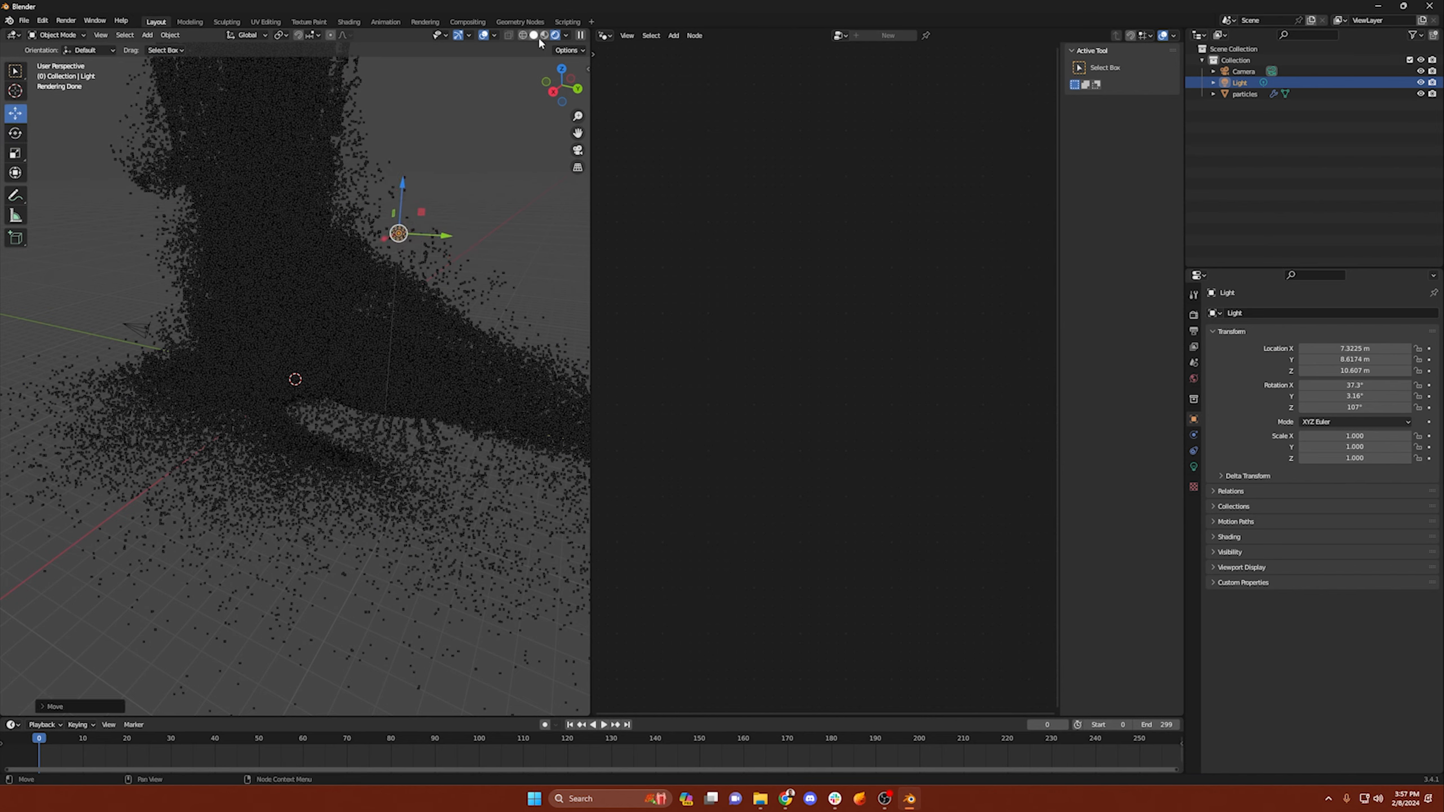
left_click(536, 36)
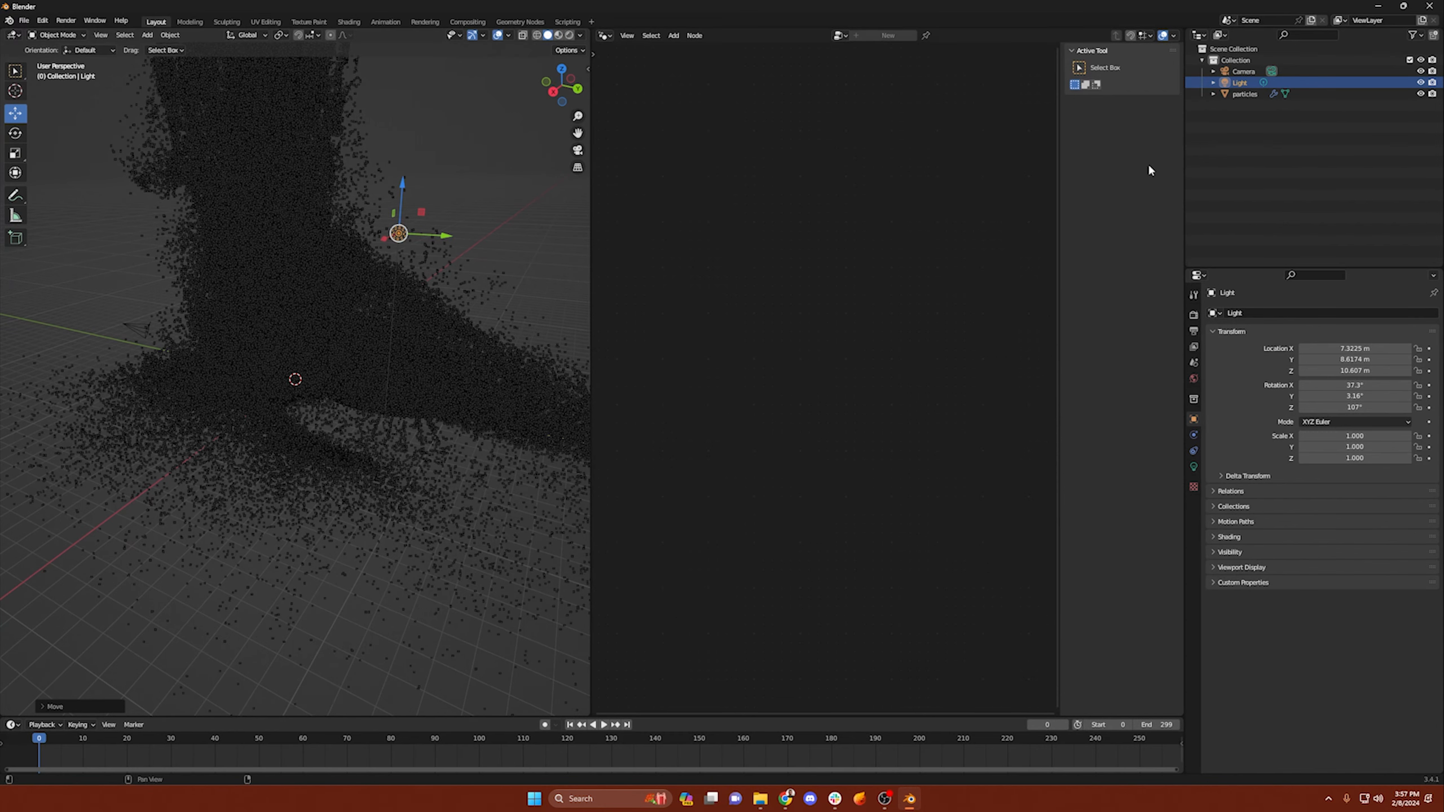
Create a new geometry node tree on the particles object and move its Group Input node closer to Group Output
left_click(1248, 129)
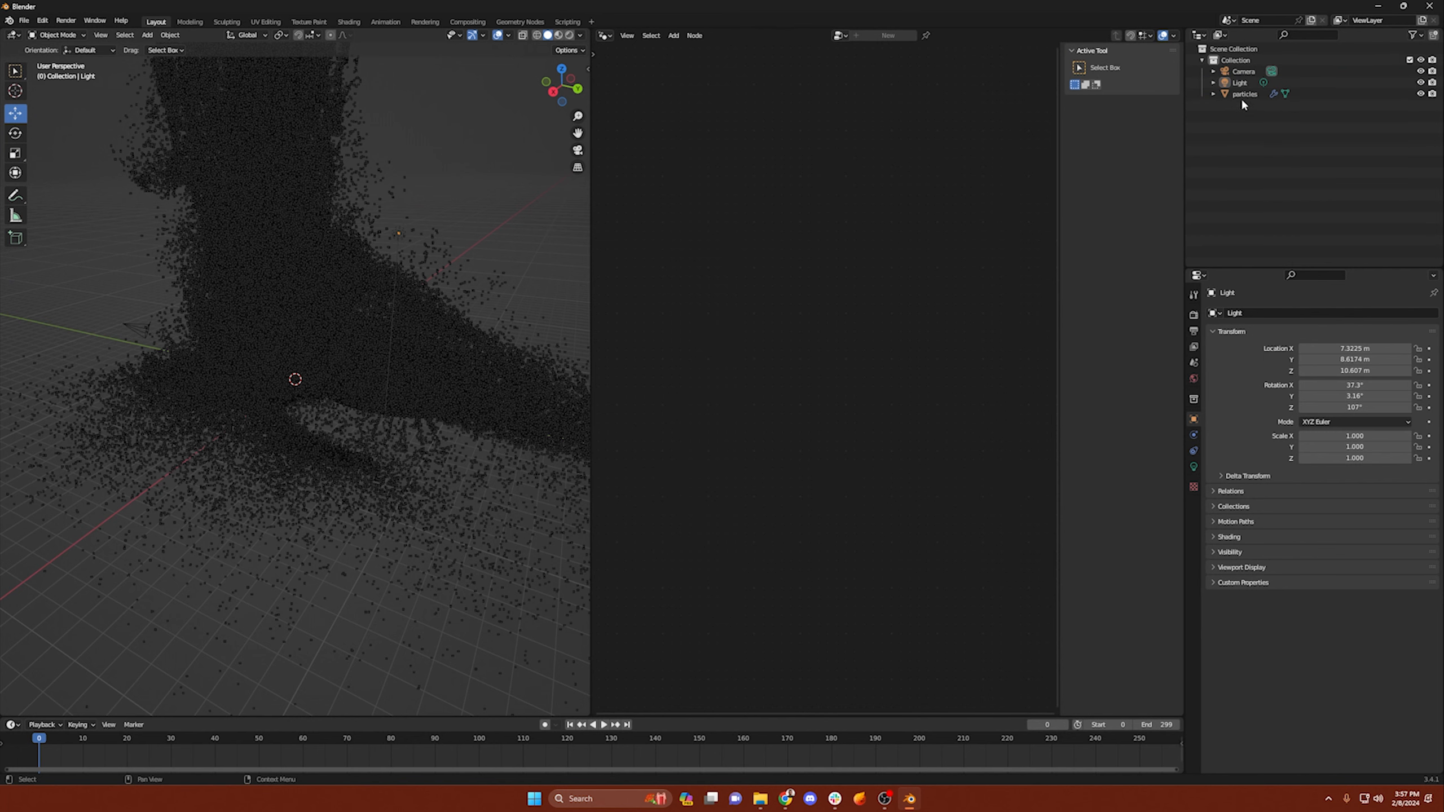
left_click(1241, 94)
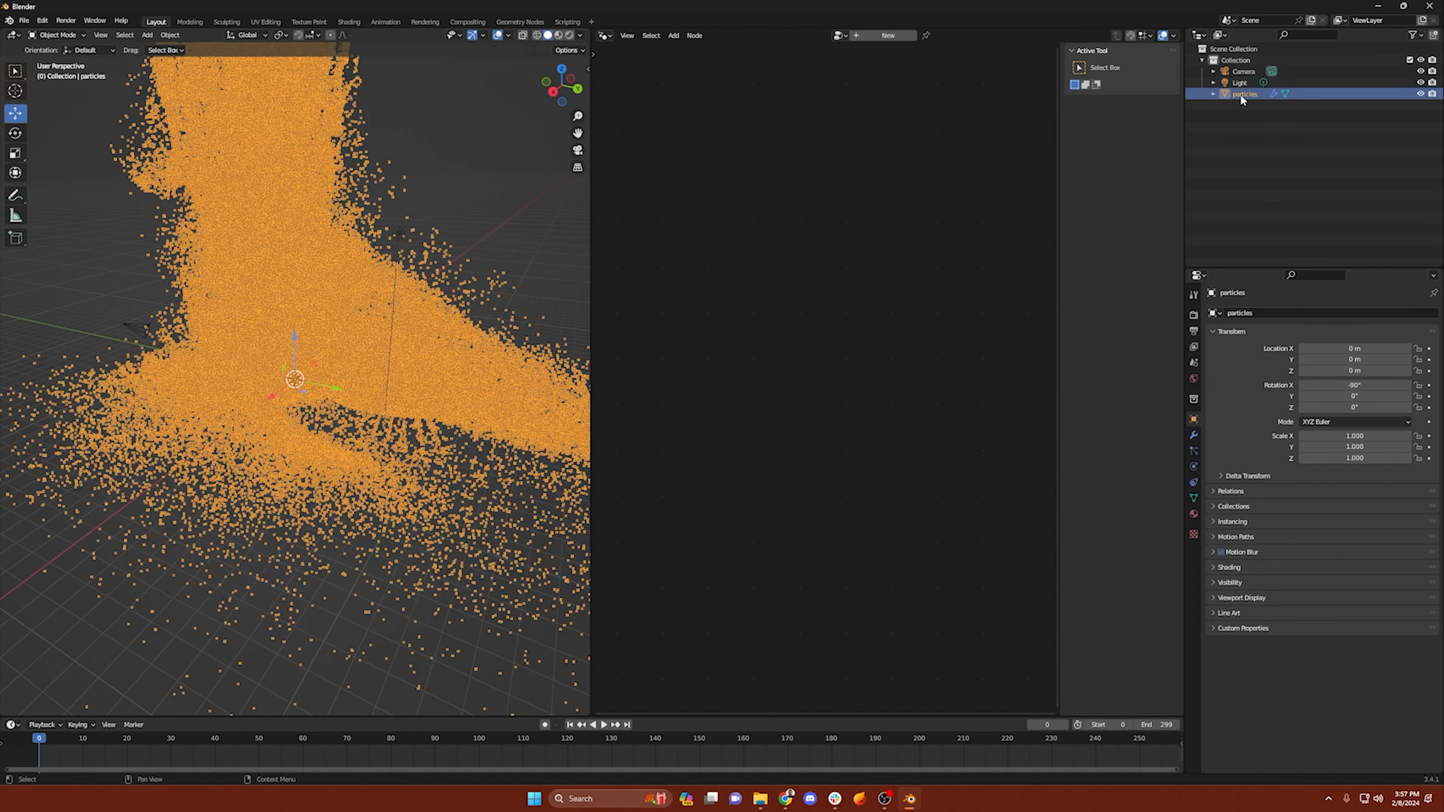
left_click(888, 37)
left_click_drag(610, 506, 704, 501)
left_click_drag(844, 507, 848, 502)
Insert a Mesh to Points node on the link between Group Input and Group Output
left_click(673, 35)
mouse_move(719, 166)
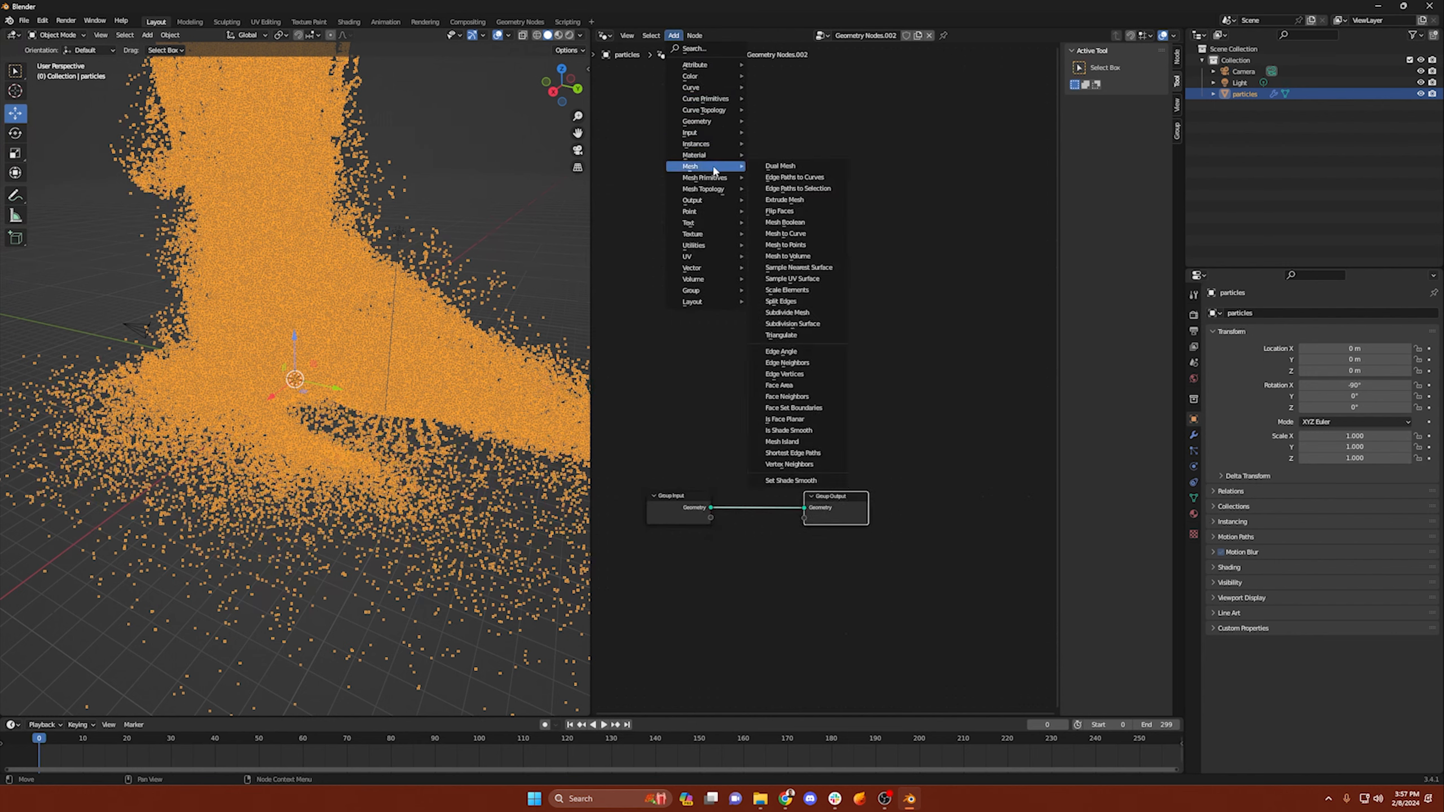
left_click(817, 245)
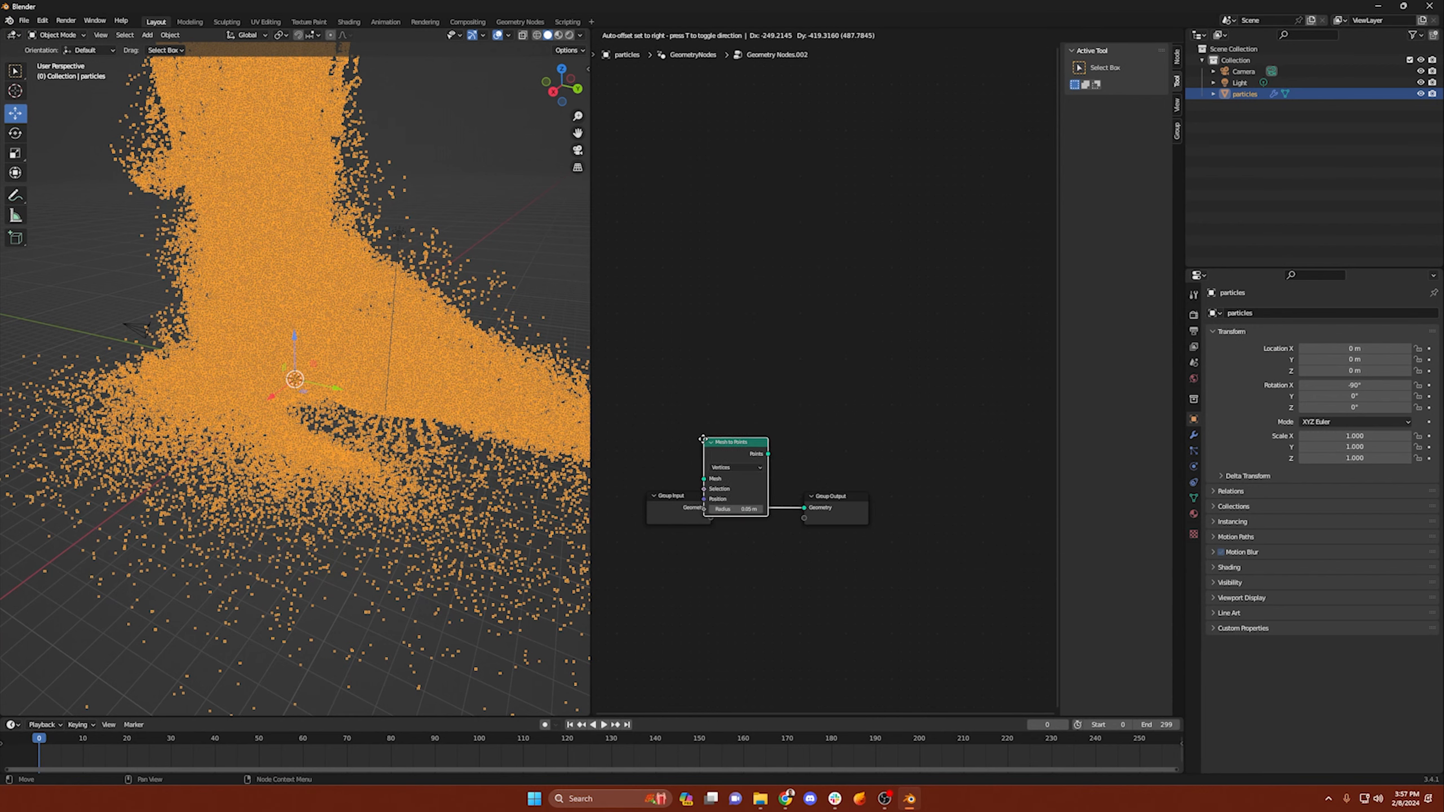
left_click(747, 461)
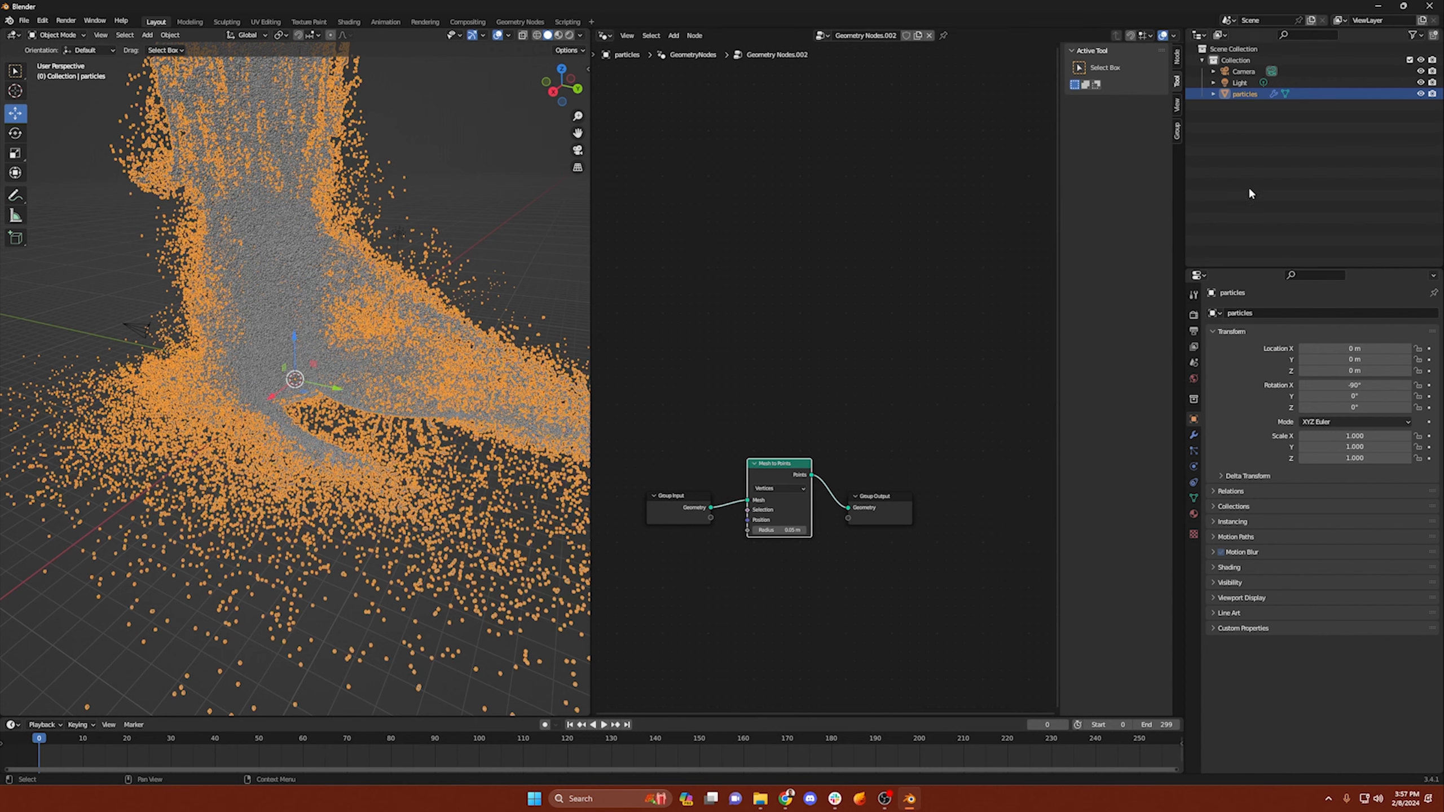
Show the particles in rendered viewport shading and reposition the light around the waterfall to test how it illuminates the points
left_click(434, 276)
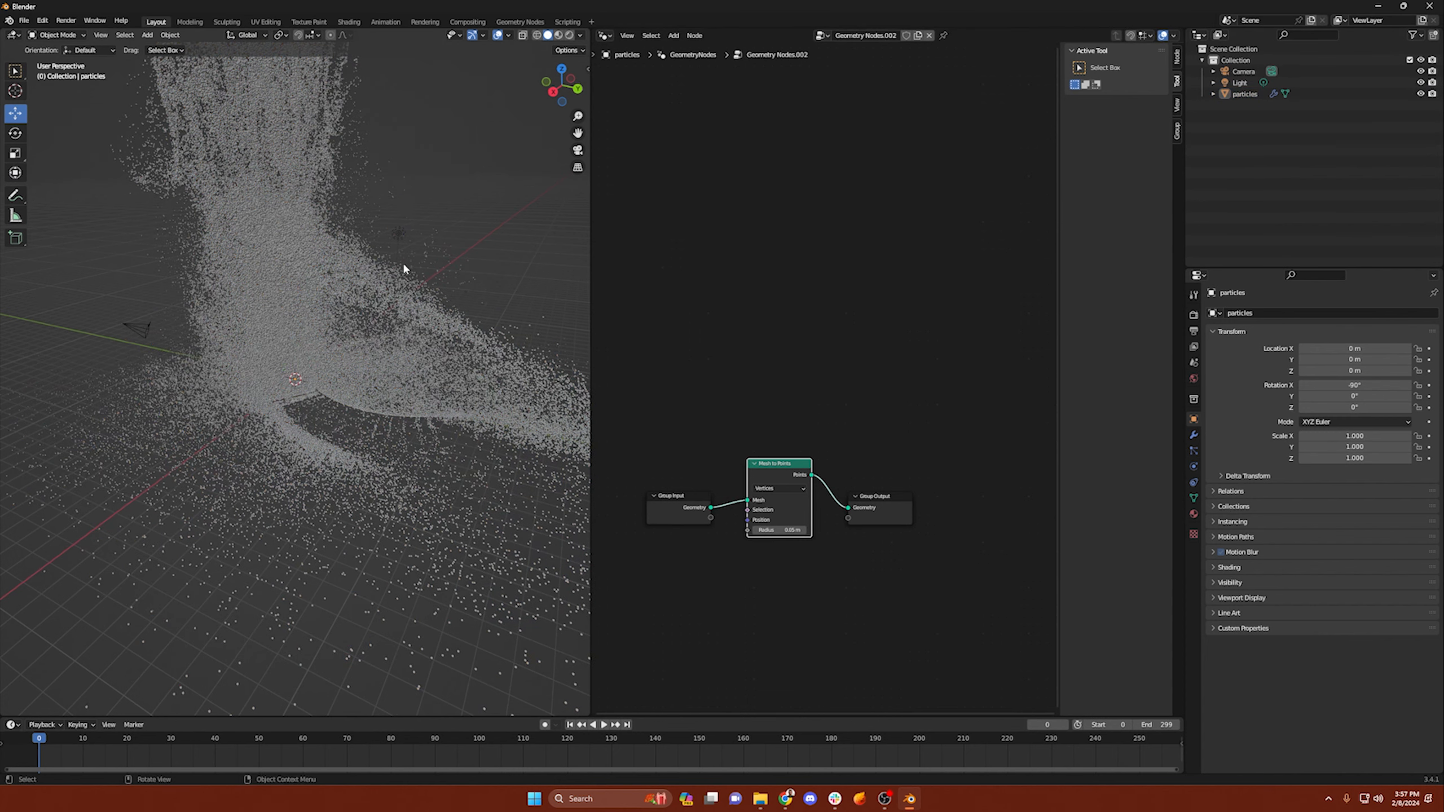
left_click(569, 35)
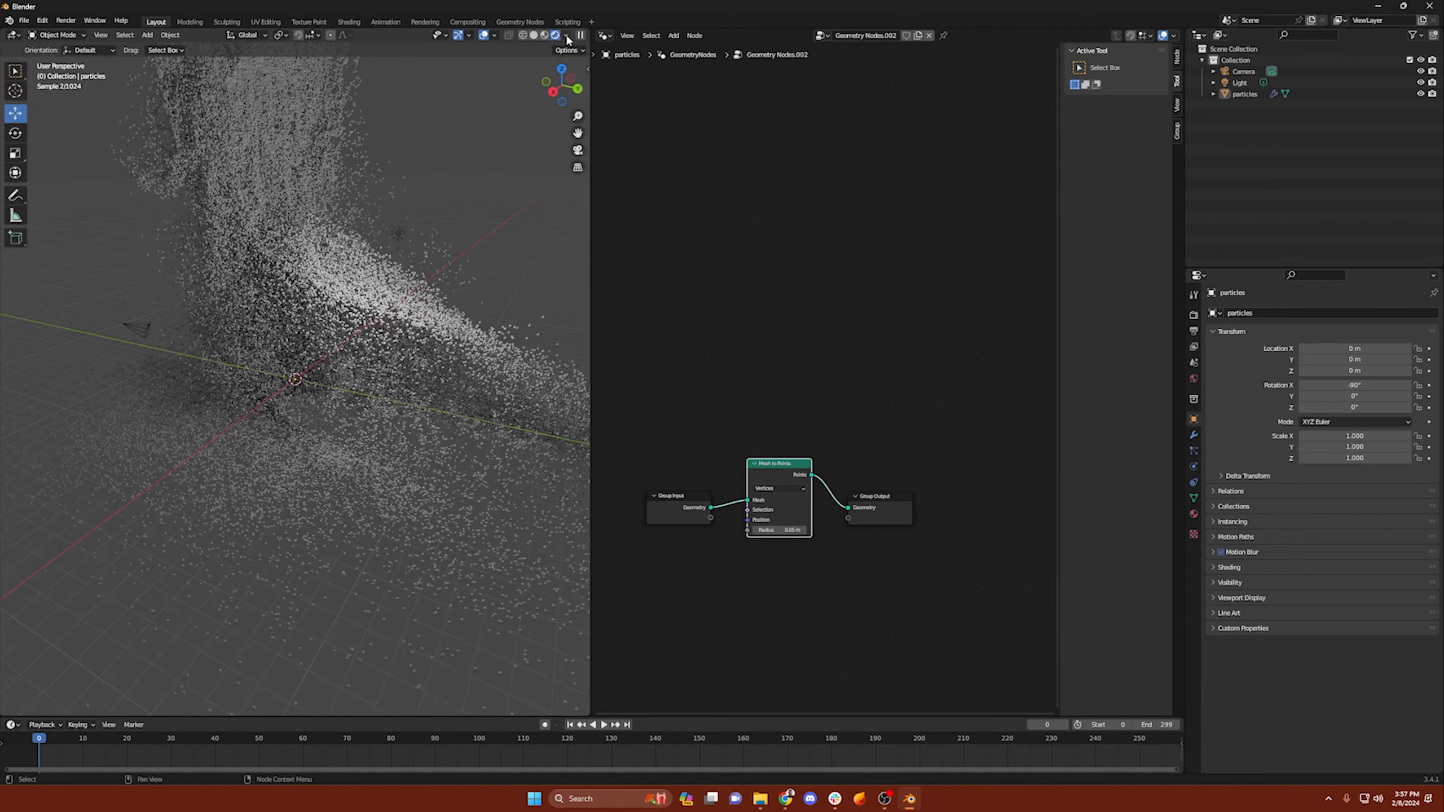
left_click(1239, 82)
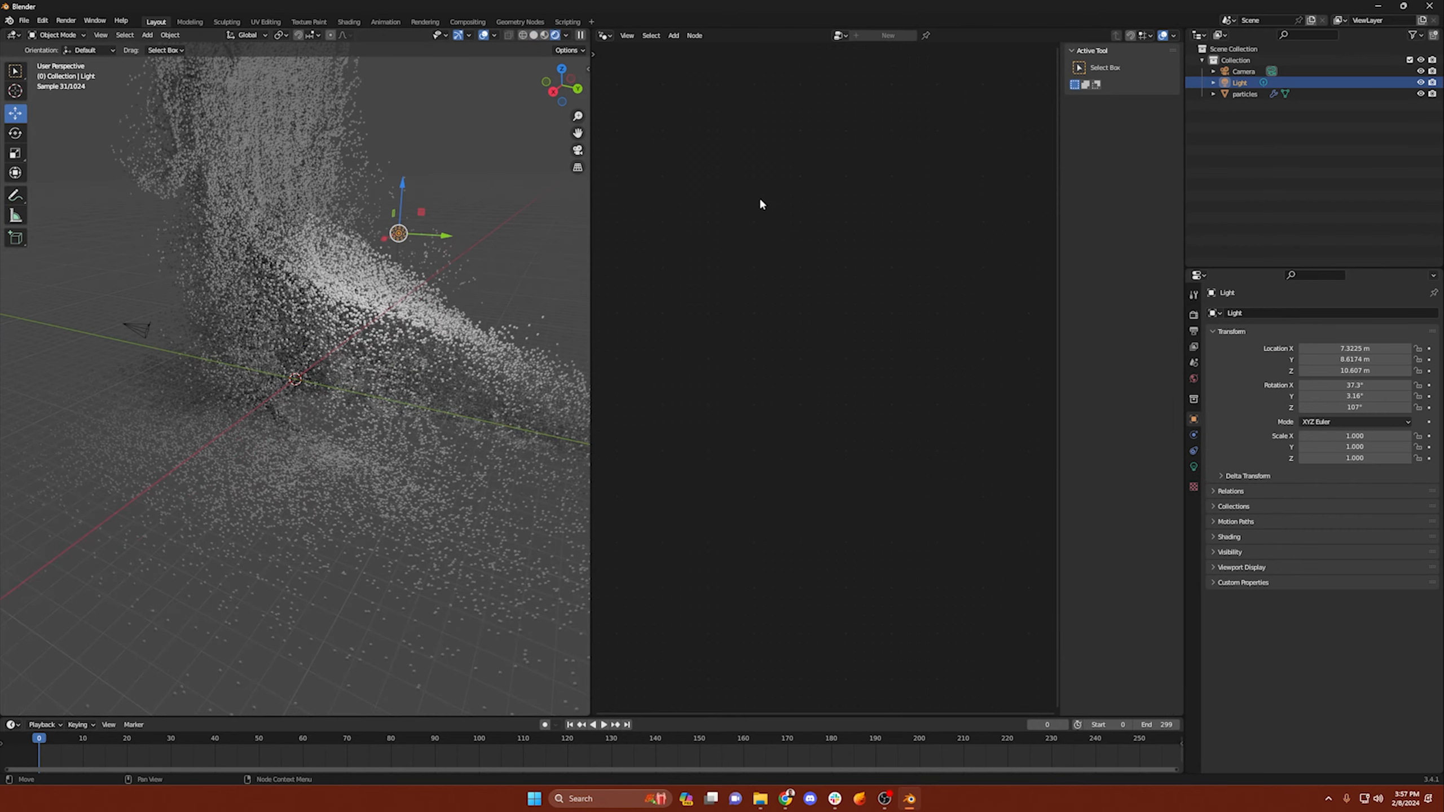
left_click_drag(452, 242, 350, 243)
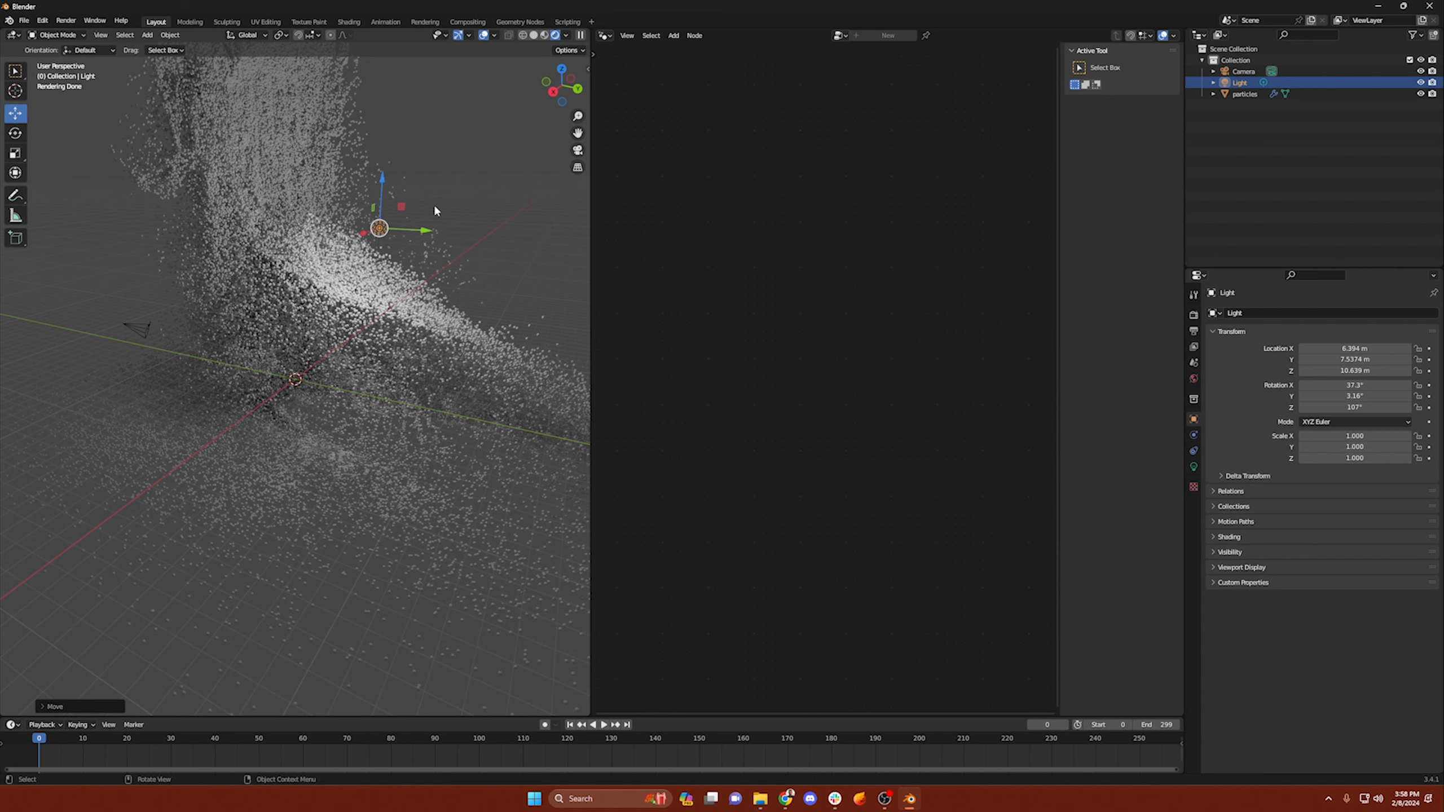
left_click_drag(360, 237, 499, 191)
left_click_drag(462, 112, 447, 247)
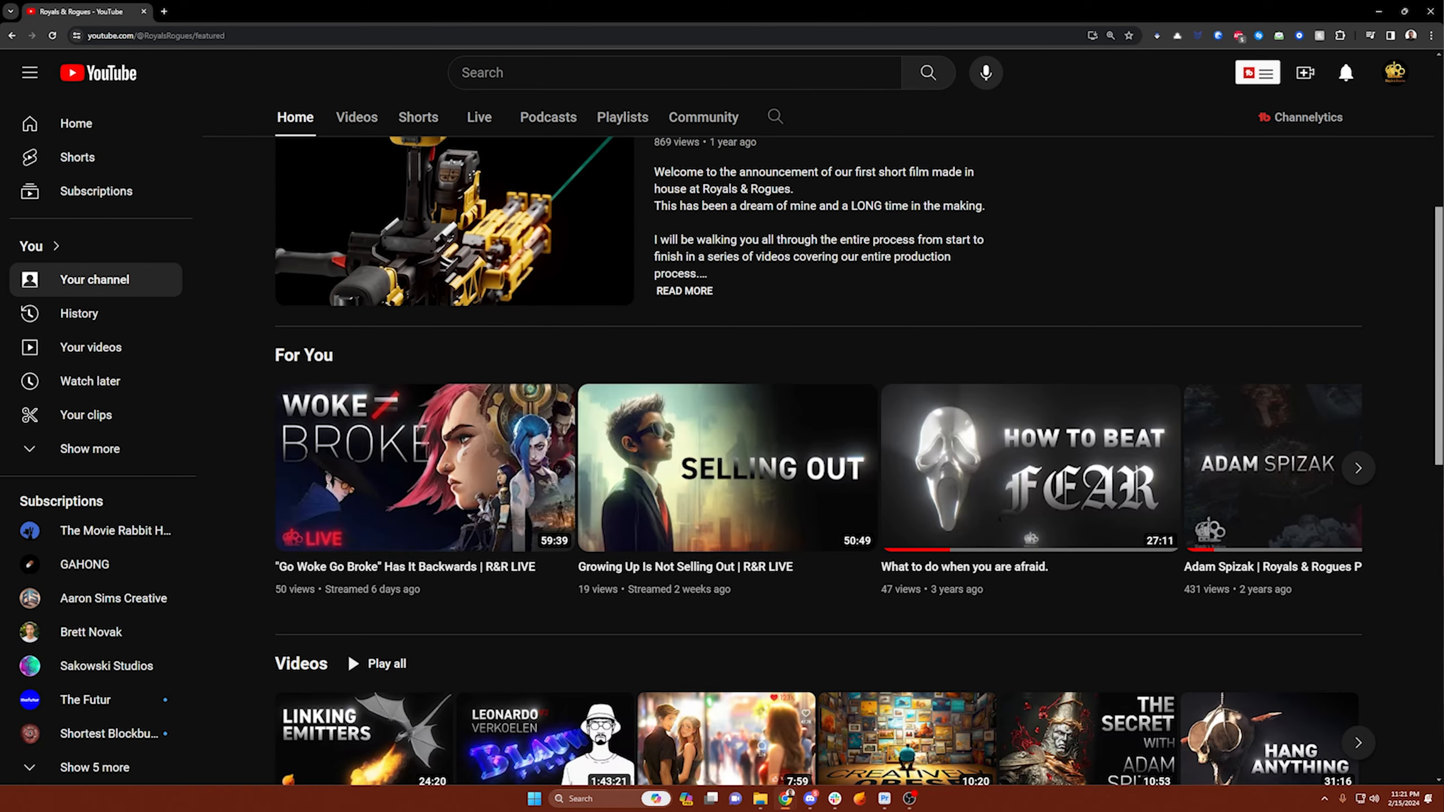
scroll(819, 455, "down", 3)
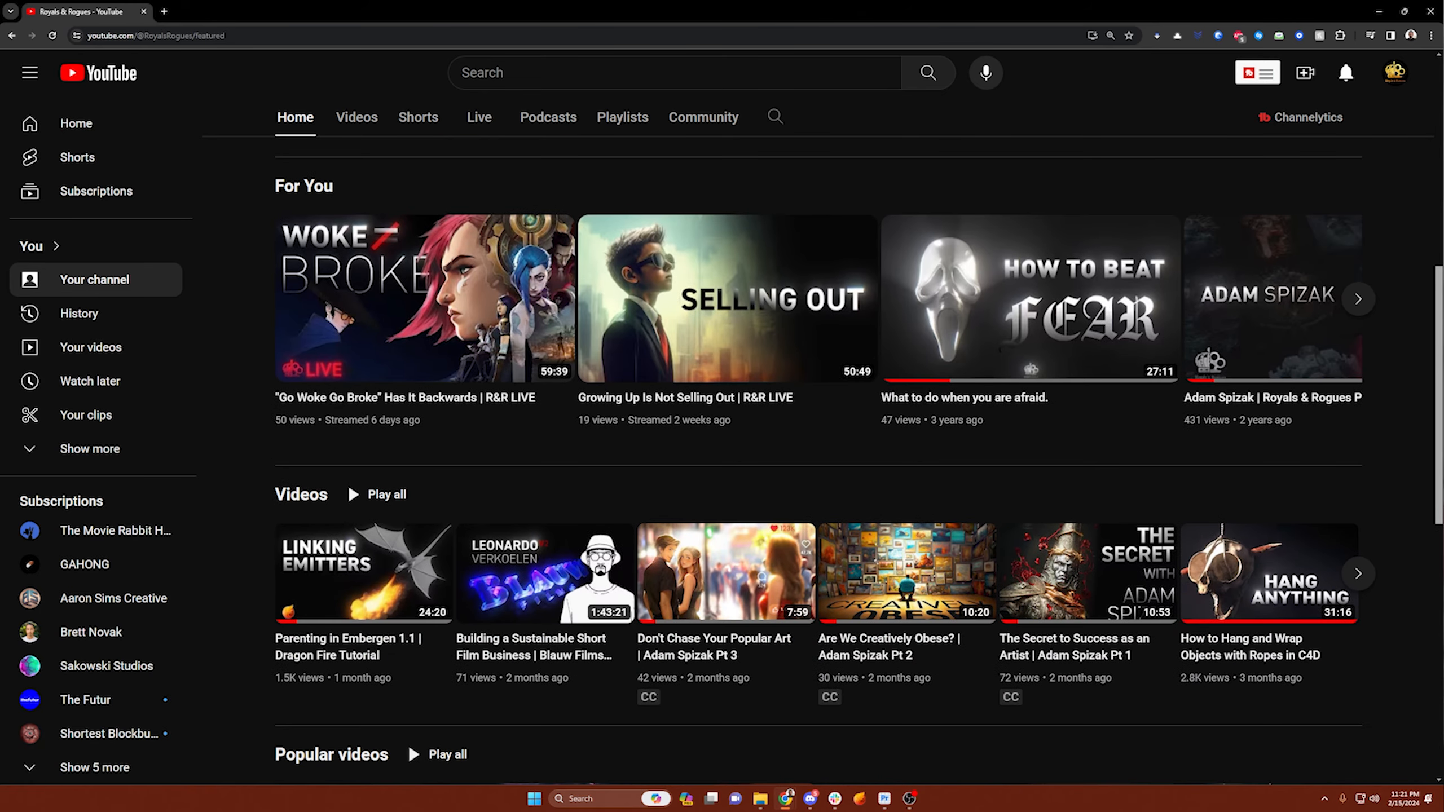
scroll(819, 455, "down", 3)
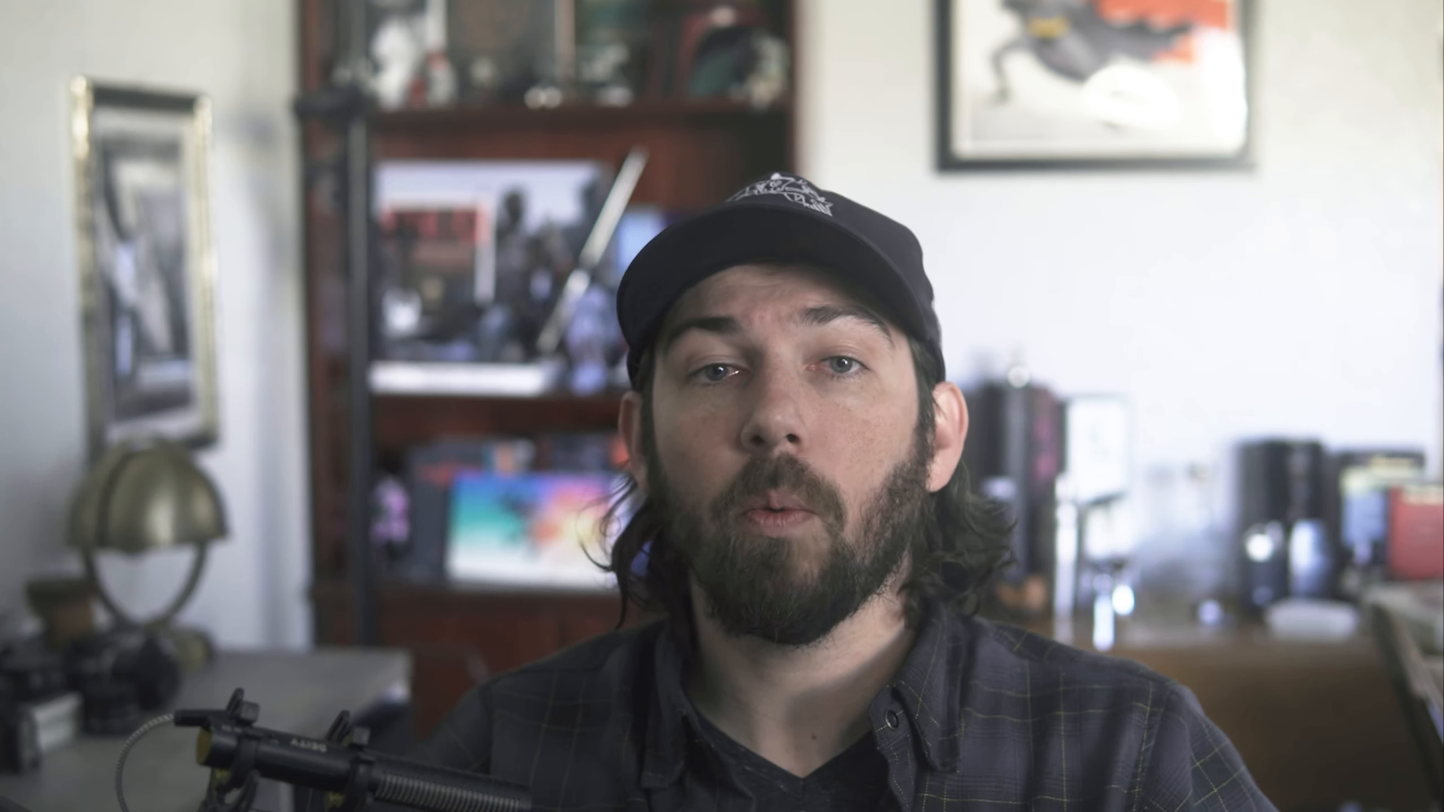